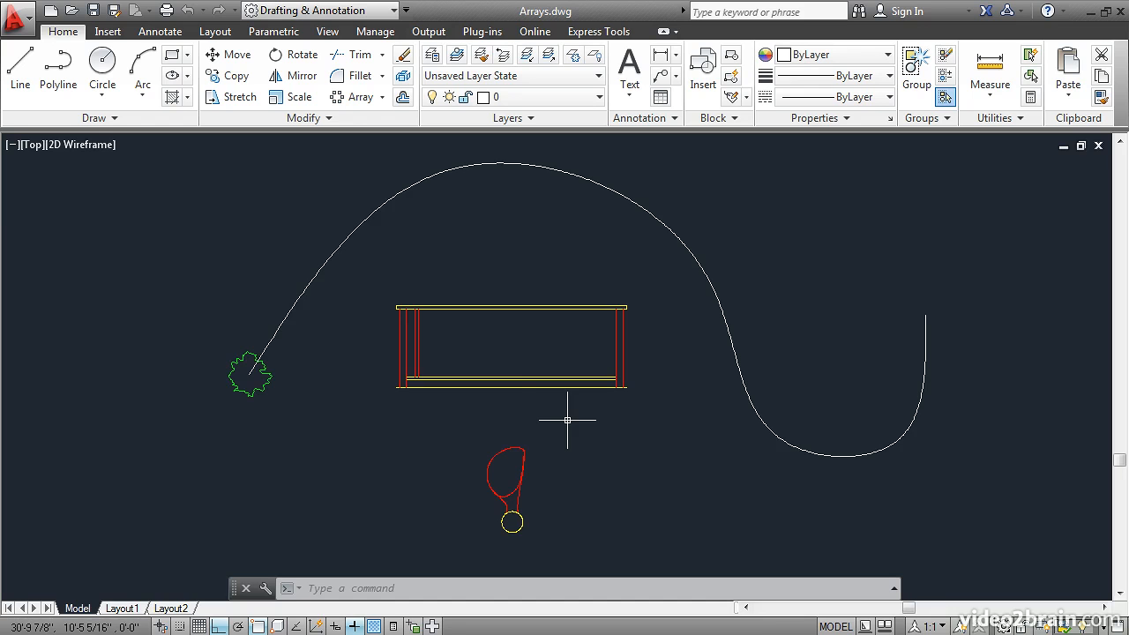
- Create a rectangular array from the two vertical baluster lines beside the railing's left post, with 1 row
click(382, 98)
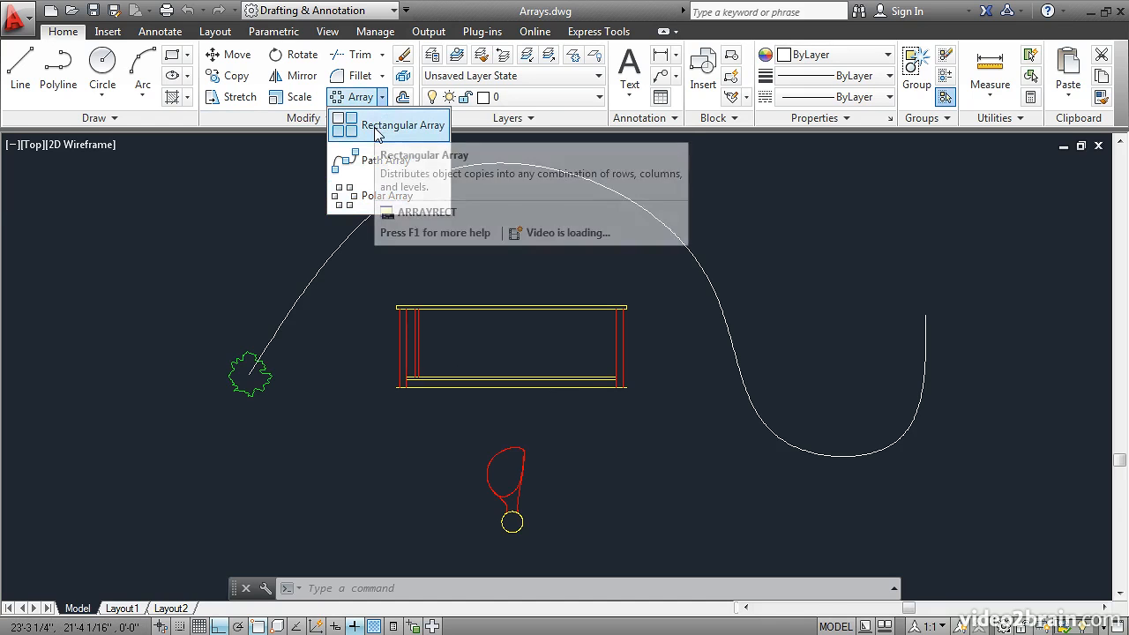
click(377, 129)
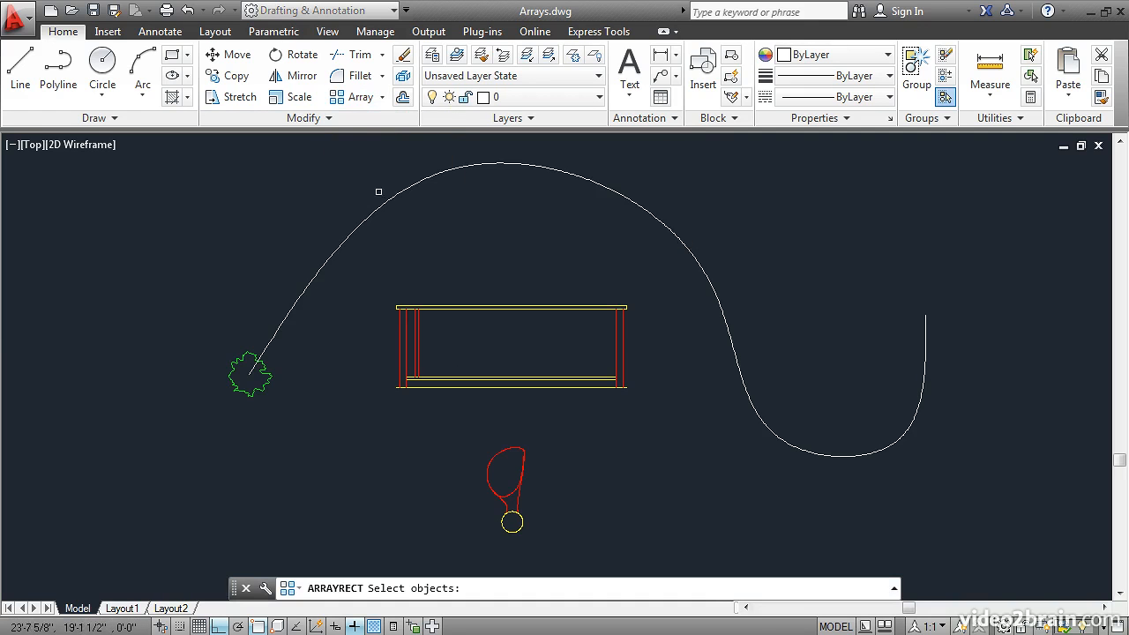
click(414, 341)
click(416, 340)
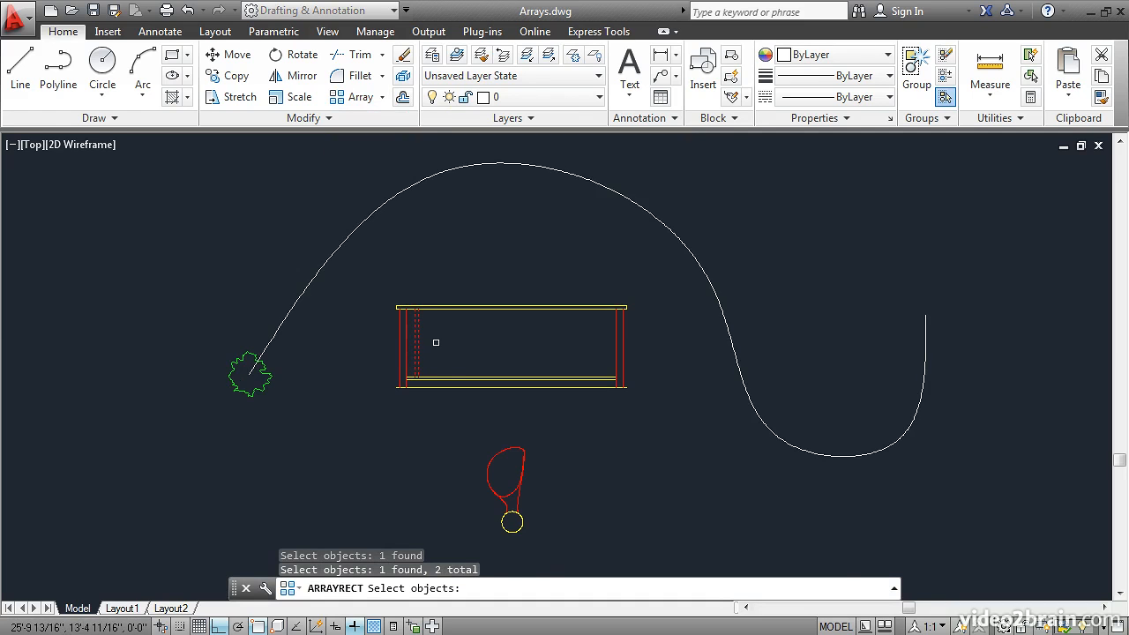
key(Return)
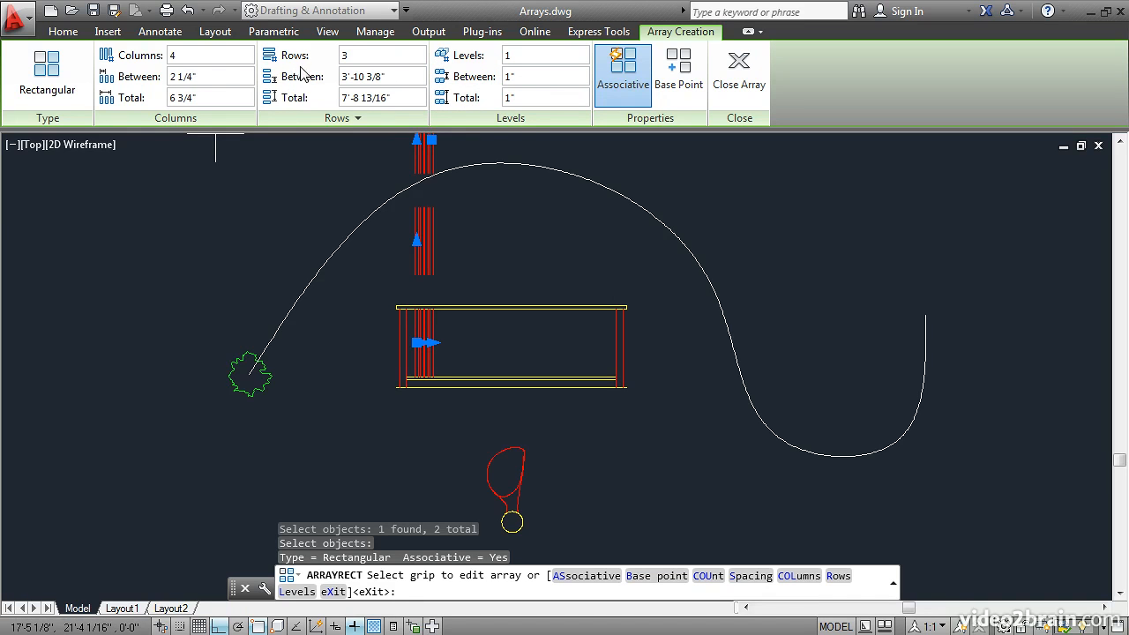
click(370, 54)
text(1)
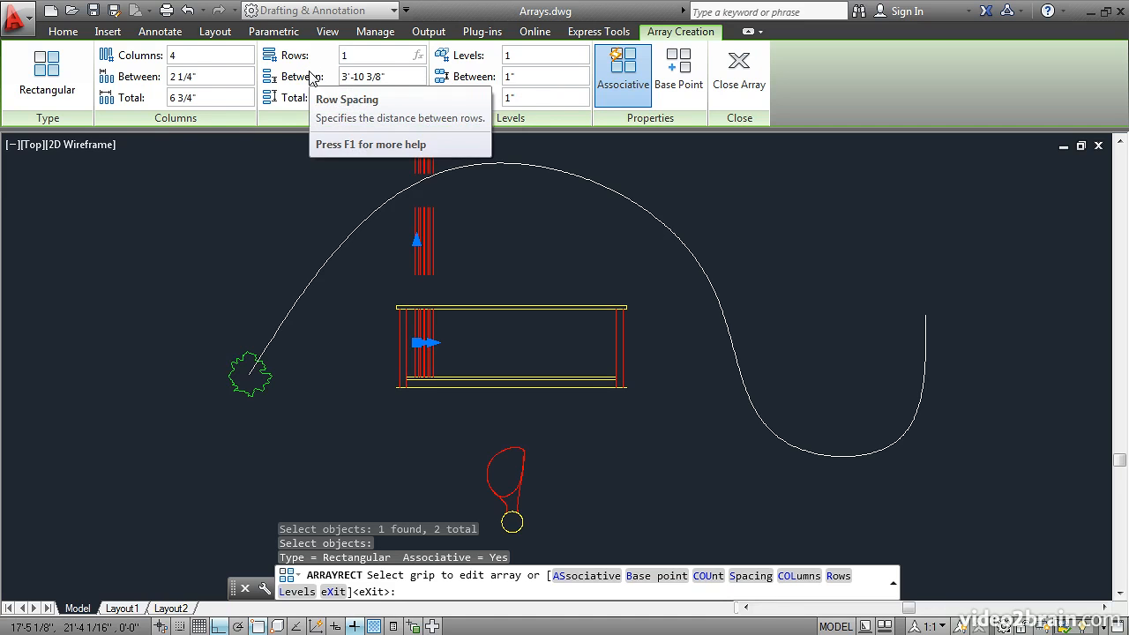
key(Return)
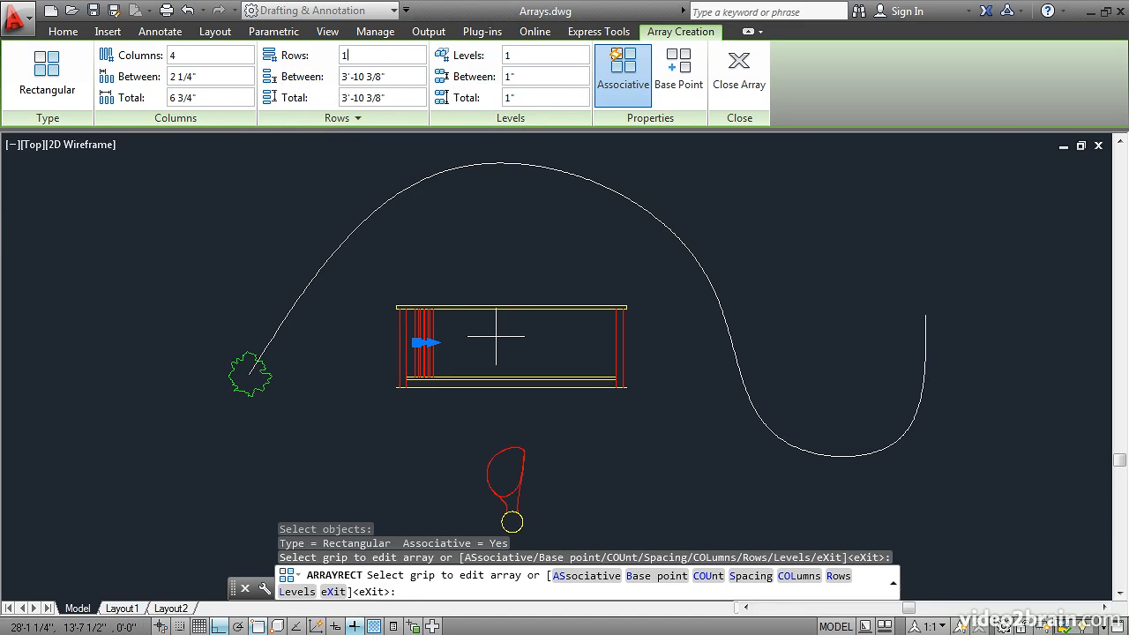
- Set the spacing between the baluster array's columns to 5.5 inches
scroll(497, 337, up, 2)
scroll(496, 337, up, 2)
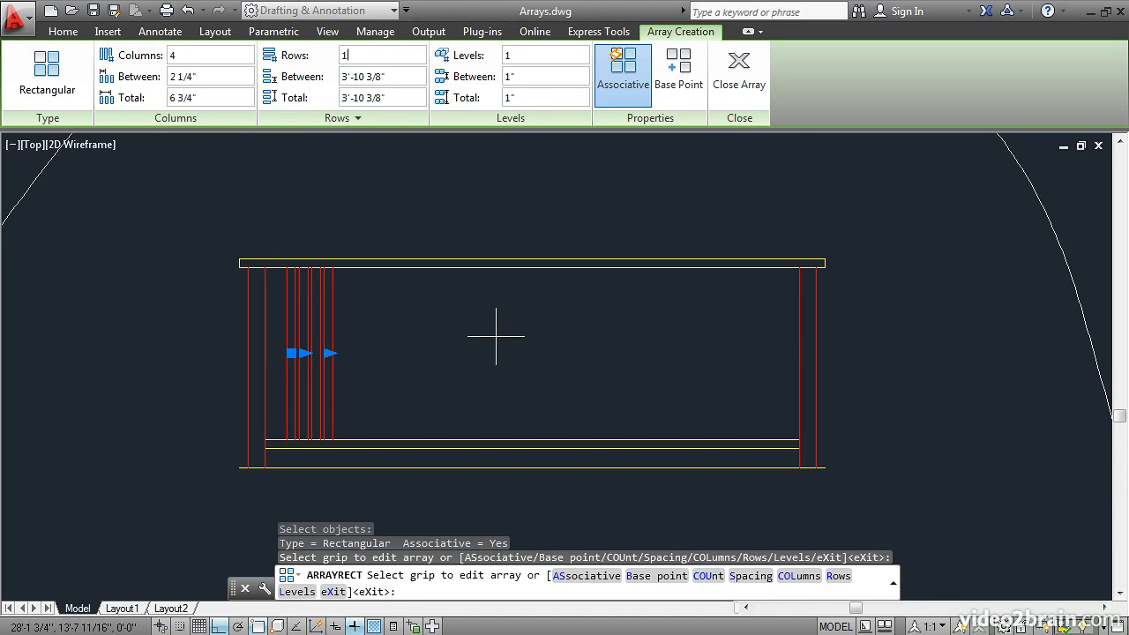
scroll(495, 336, up, 2)
middle_drag(499, 334, 502, 296)
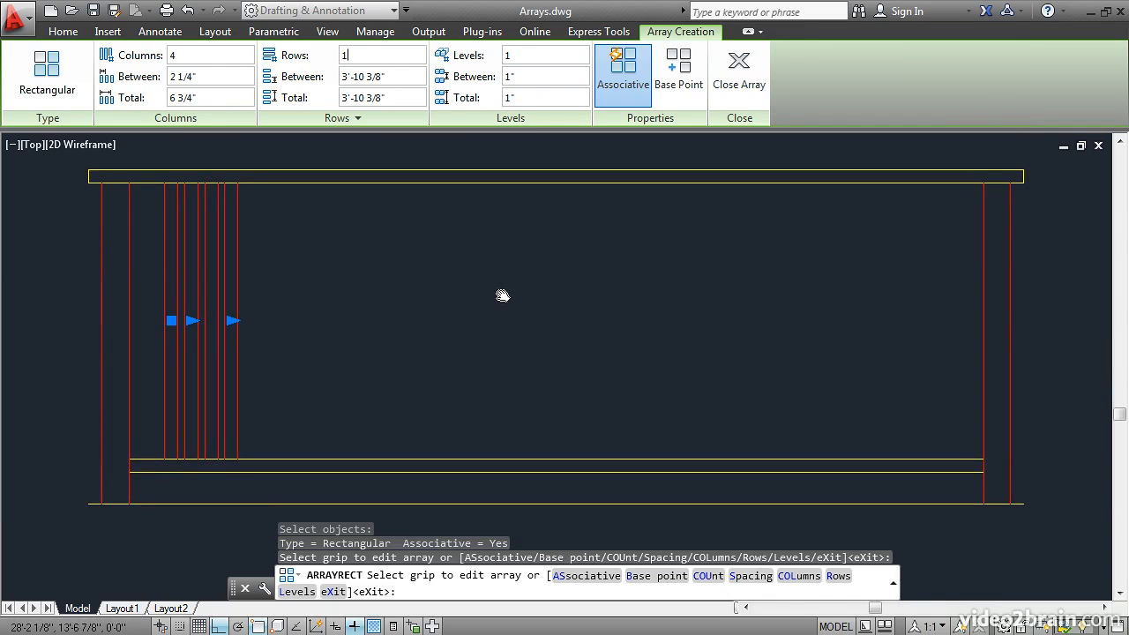
click(170, 78)
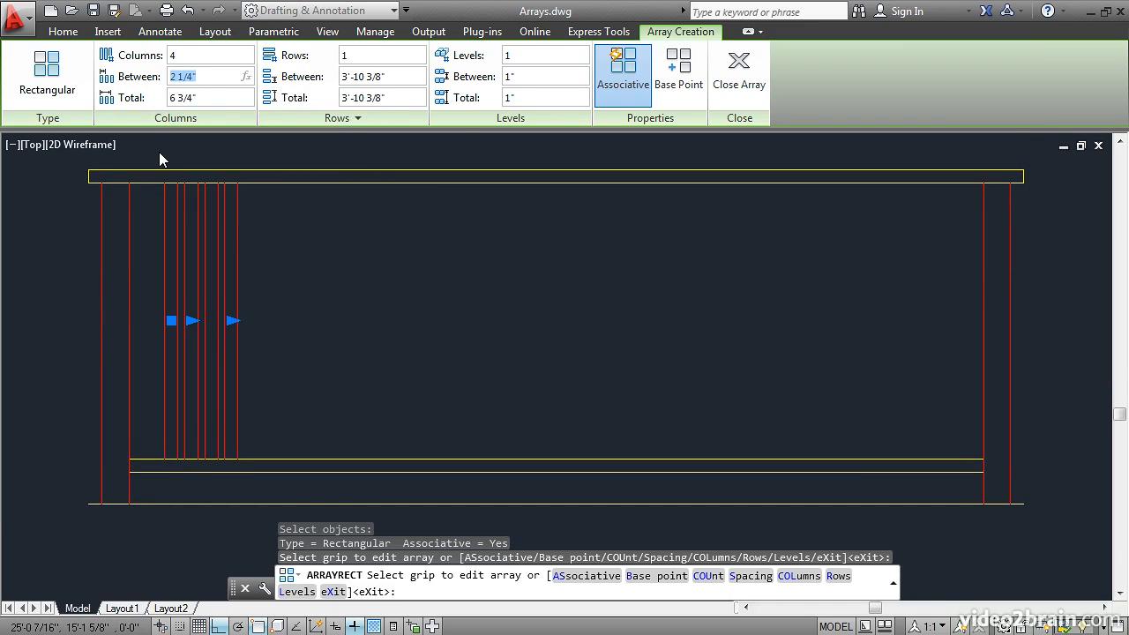
text(5.5)
key(Return)
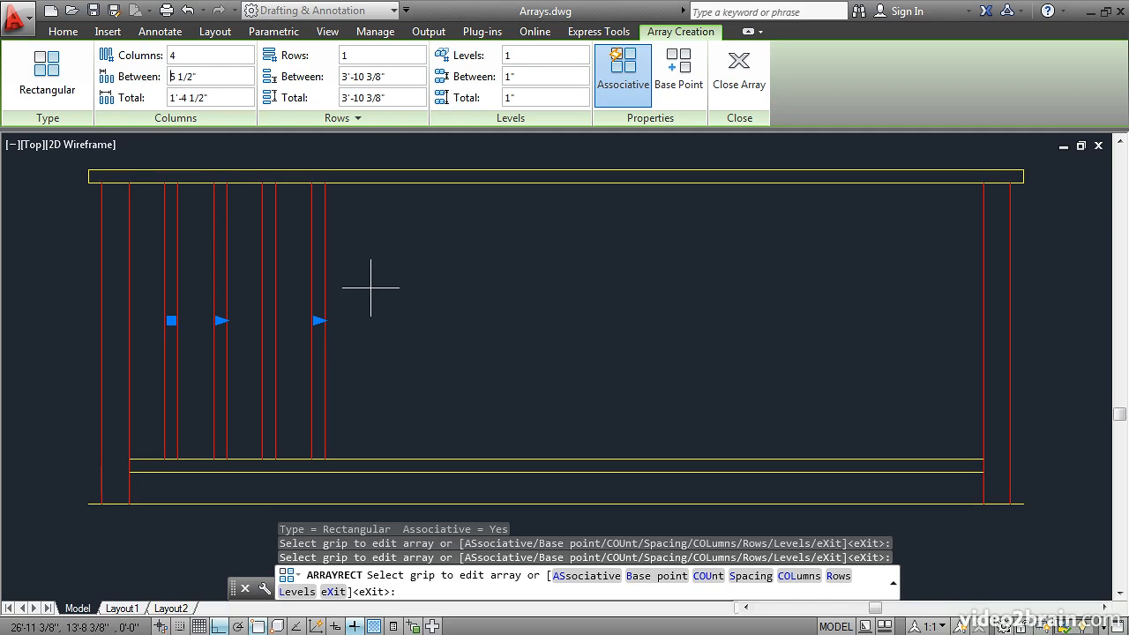
- Stretch the baluster array across the railing to 16 columns, make it associative and finish the array
click(319, 320)
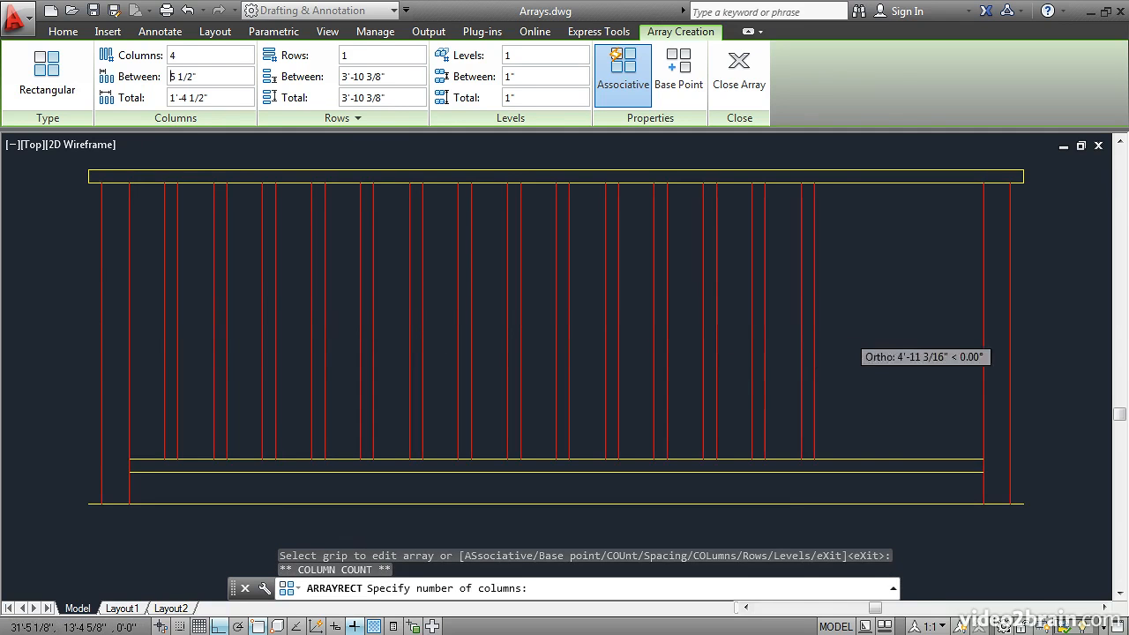
click(945, 340)
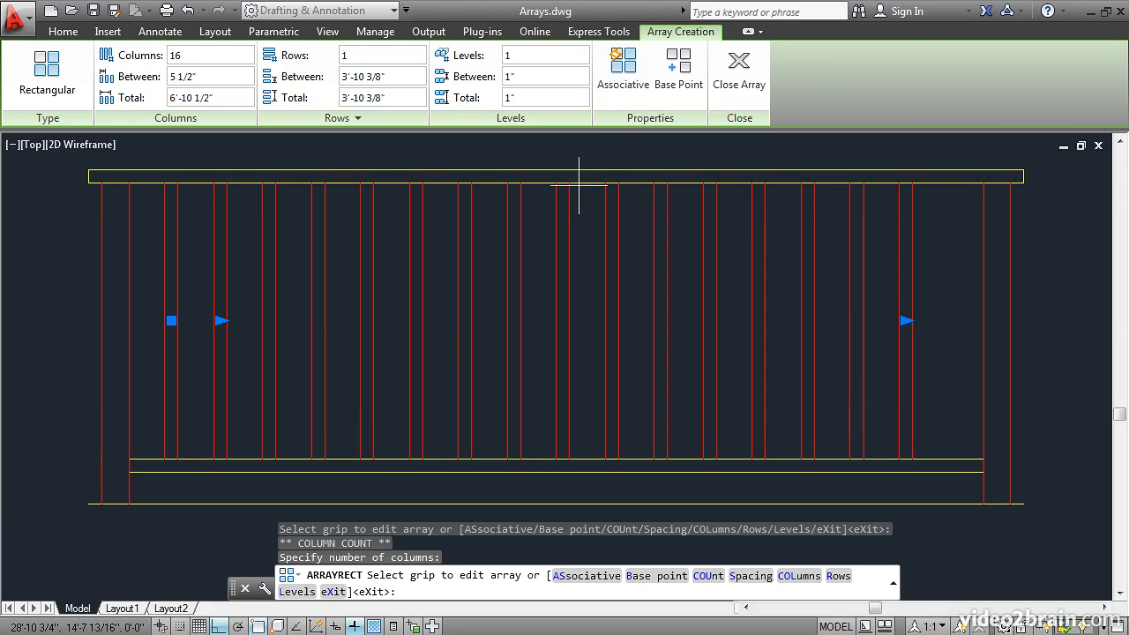
click(624, 70)
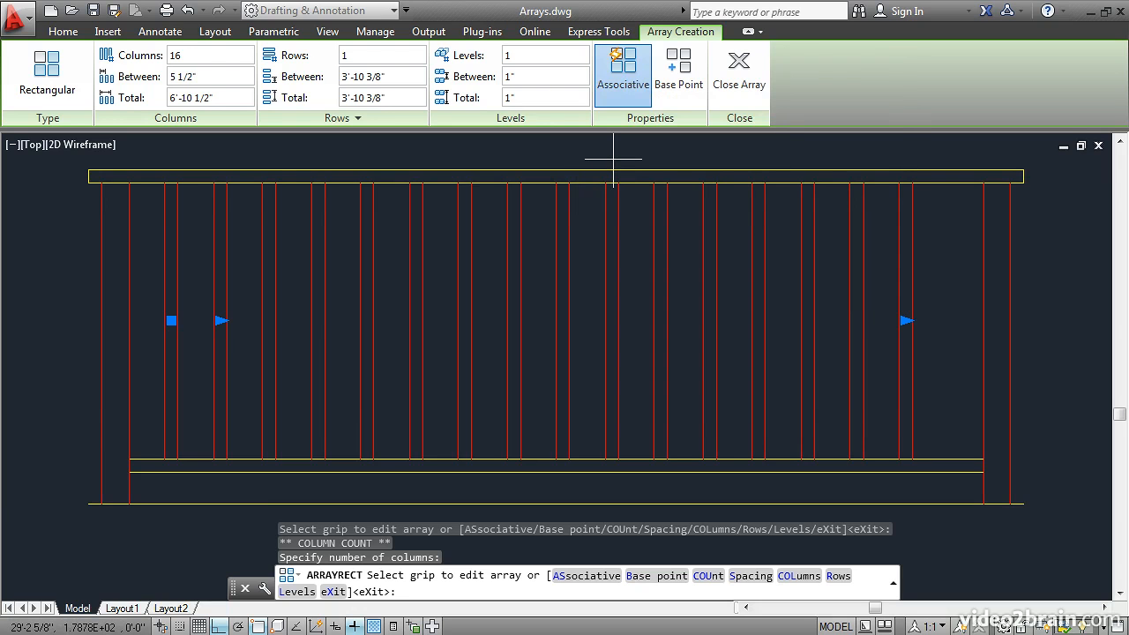
click(739, 79)
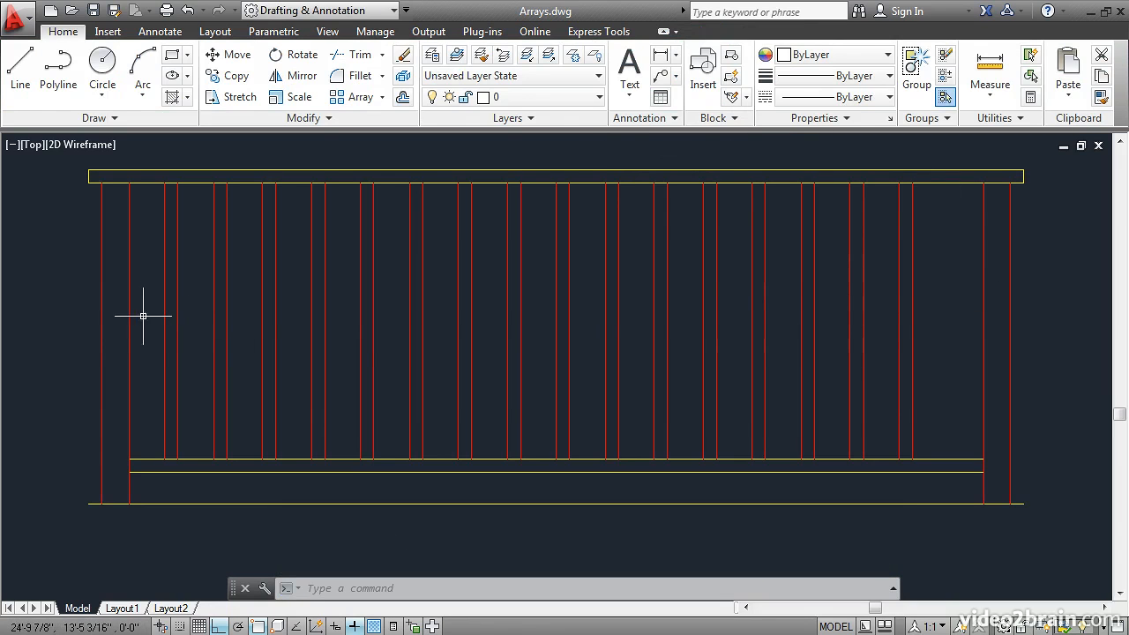
- Move the baluster array from the first baluster's lower-left corner to the left post's inner edge on the bottom rail
mouse_move(155, 321)
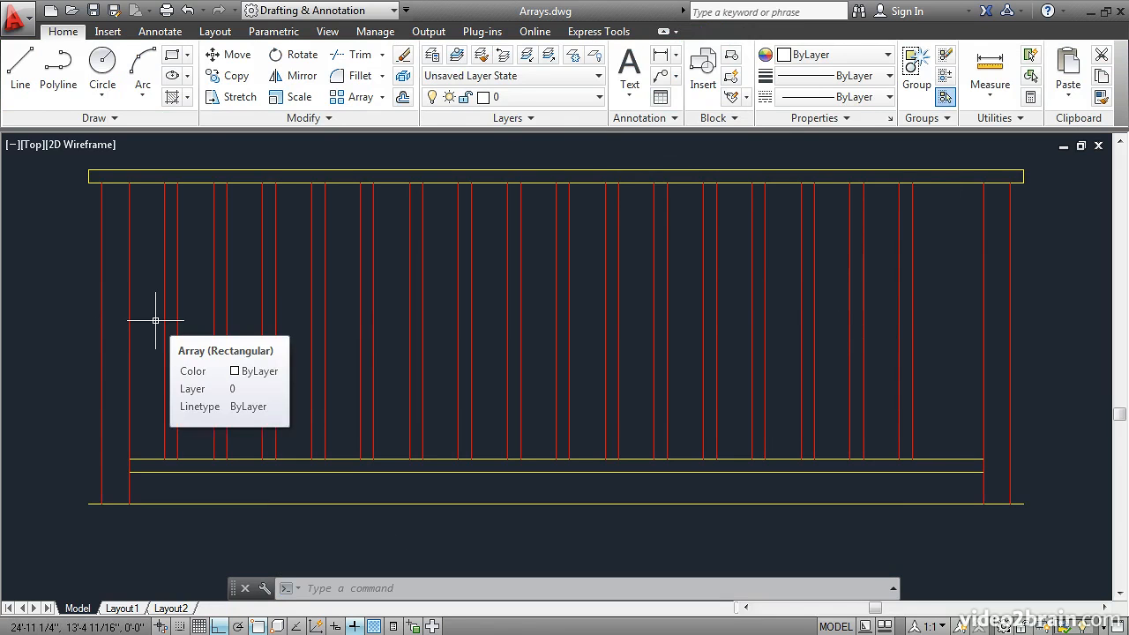
click(230, 54)
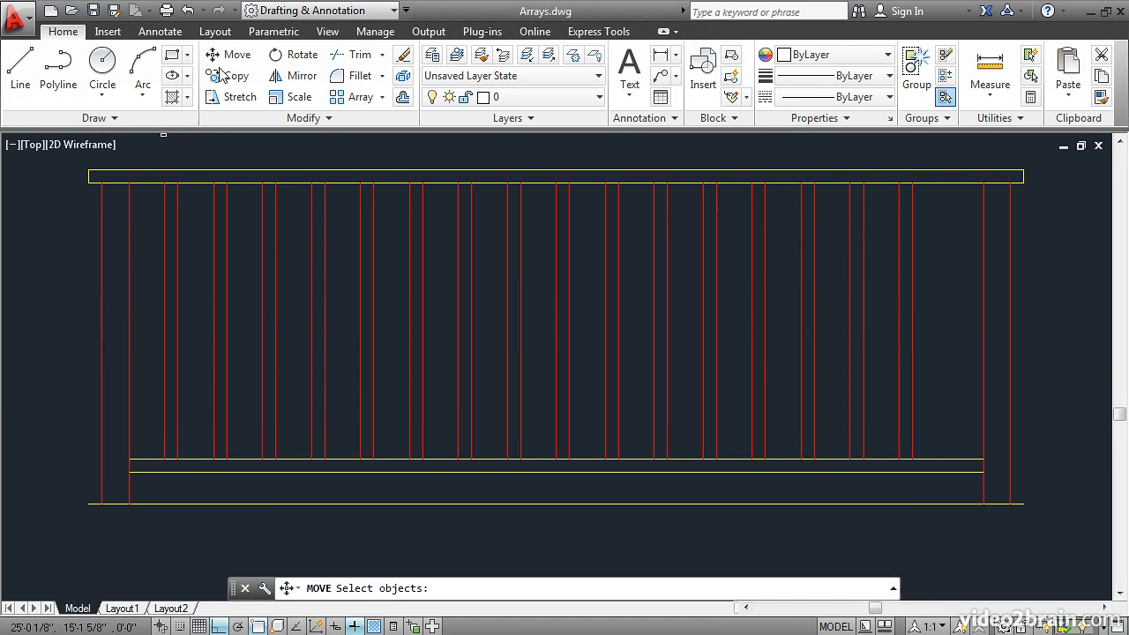
click(162, 413)
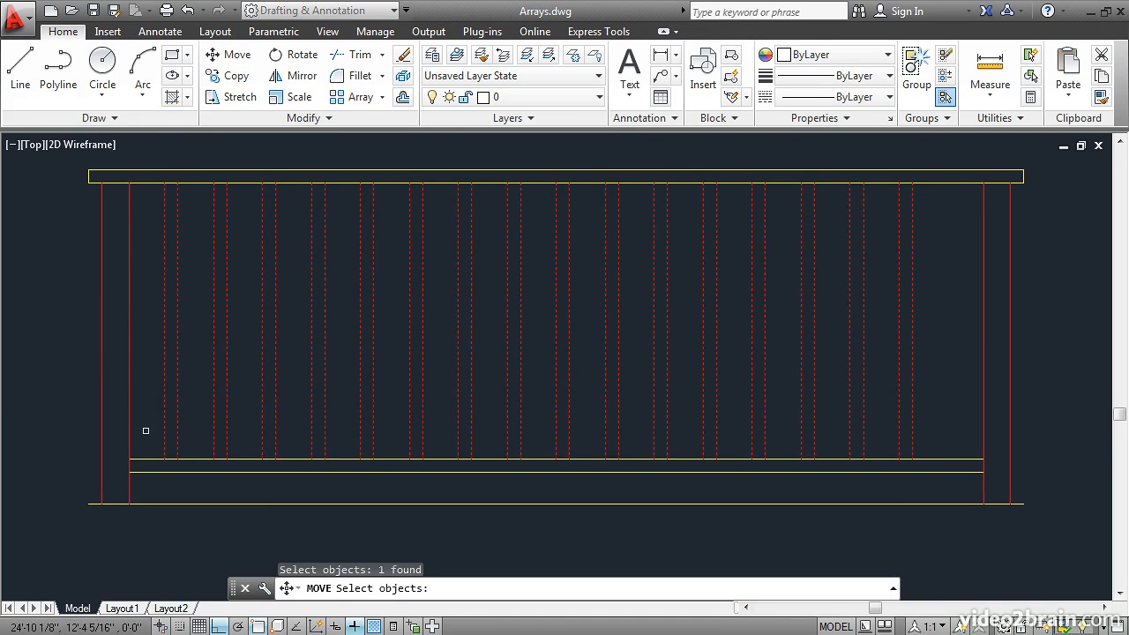
key(Return)
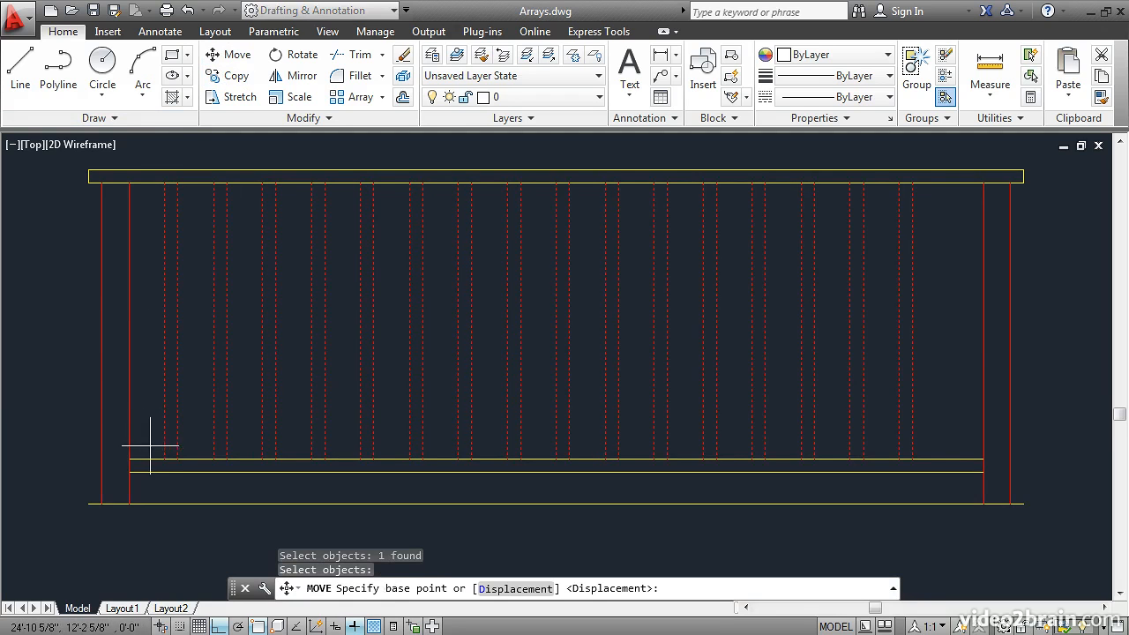
click(164, 459)
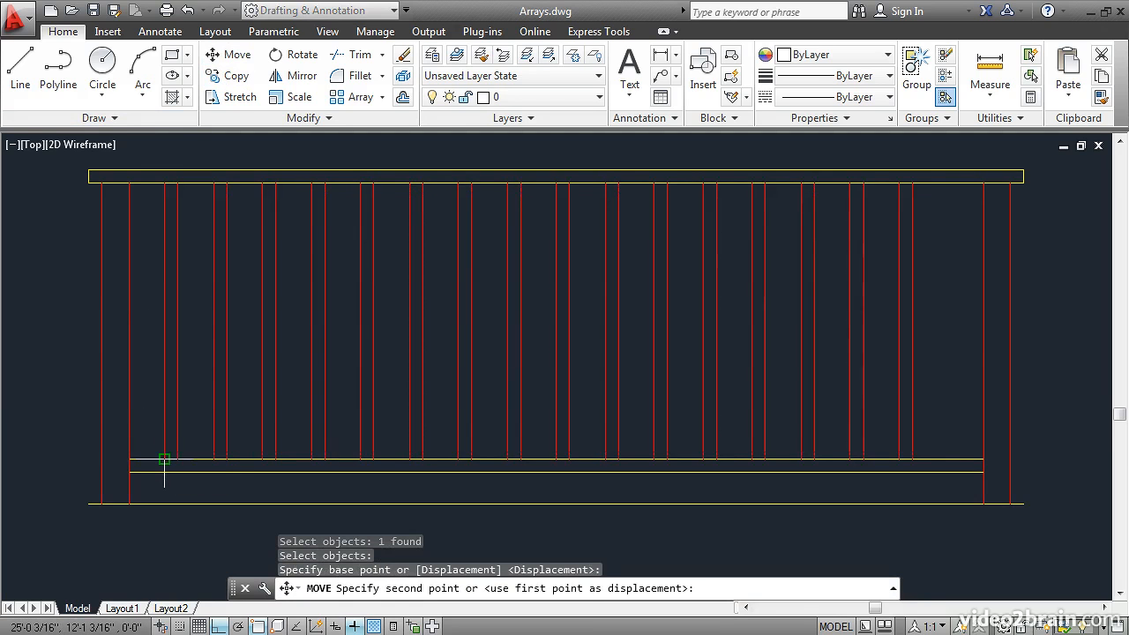
click(128, 458)
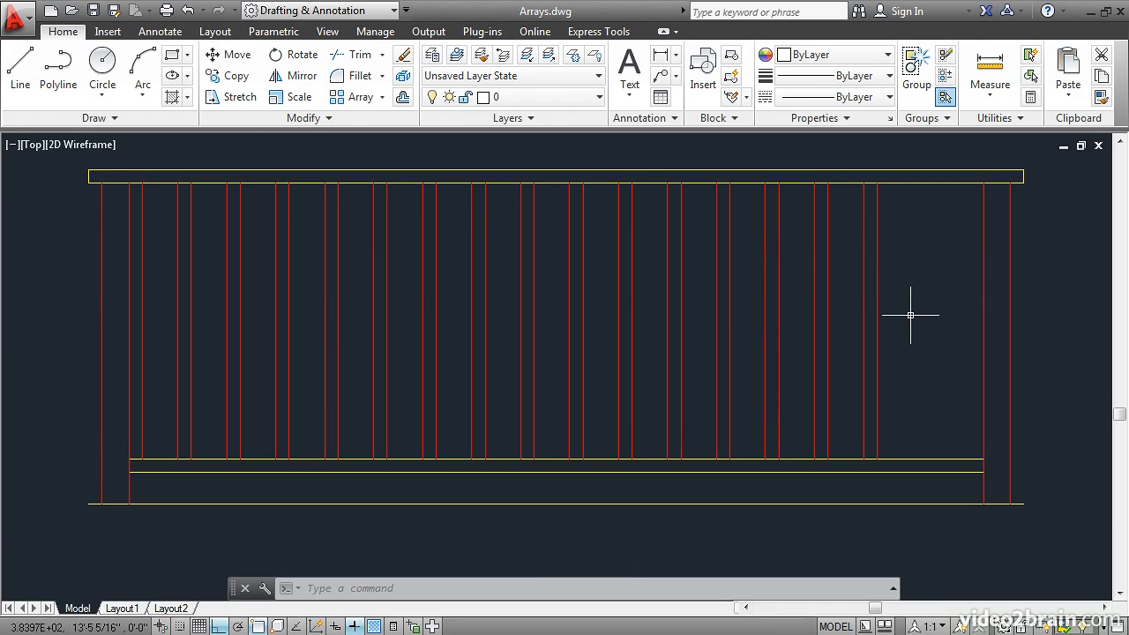
- Move the array from the last baluster's lower-right corner to the midpoint between that corner and the right post's inner edge
click(237, 57)
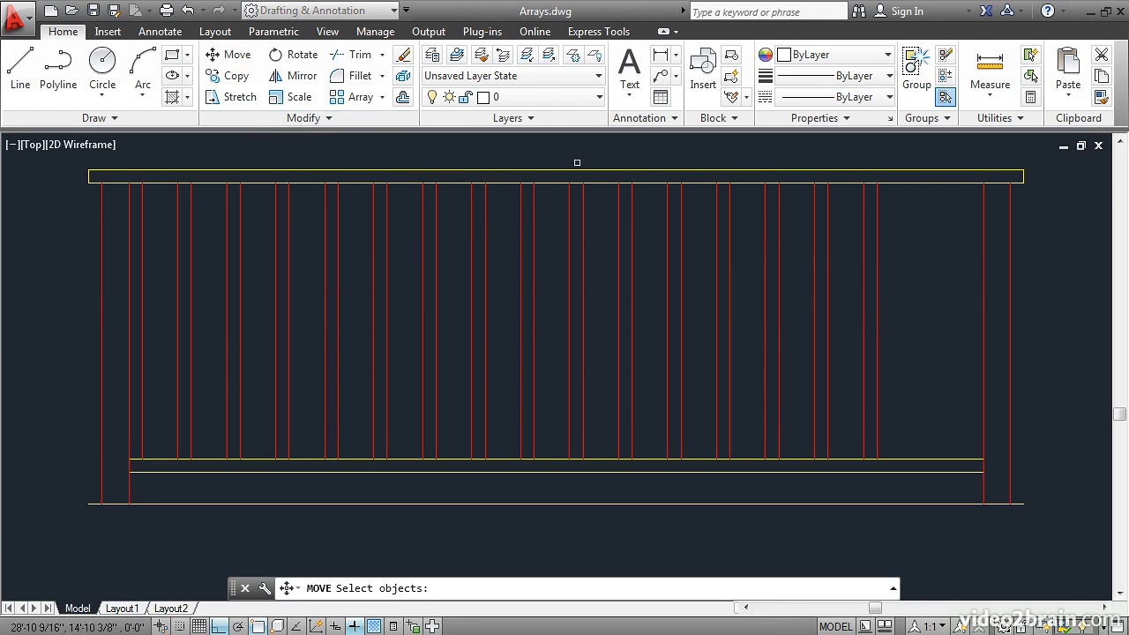
click(877, 294)
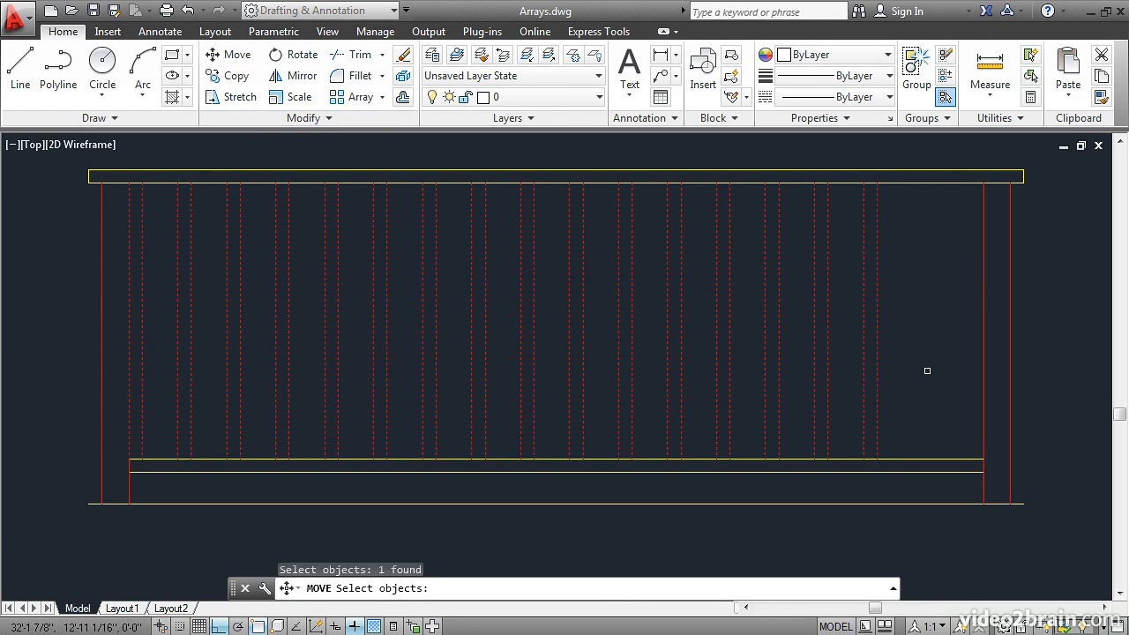
key(Return)
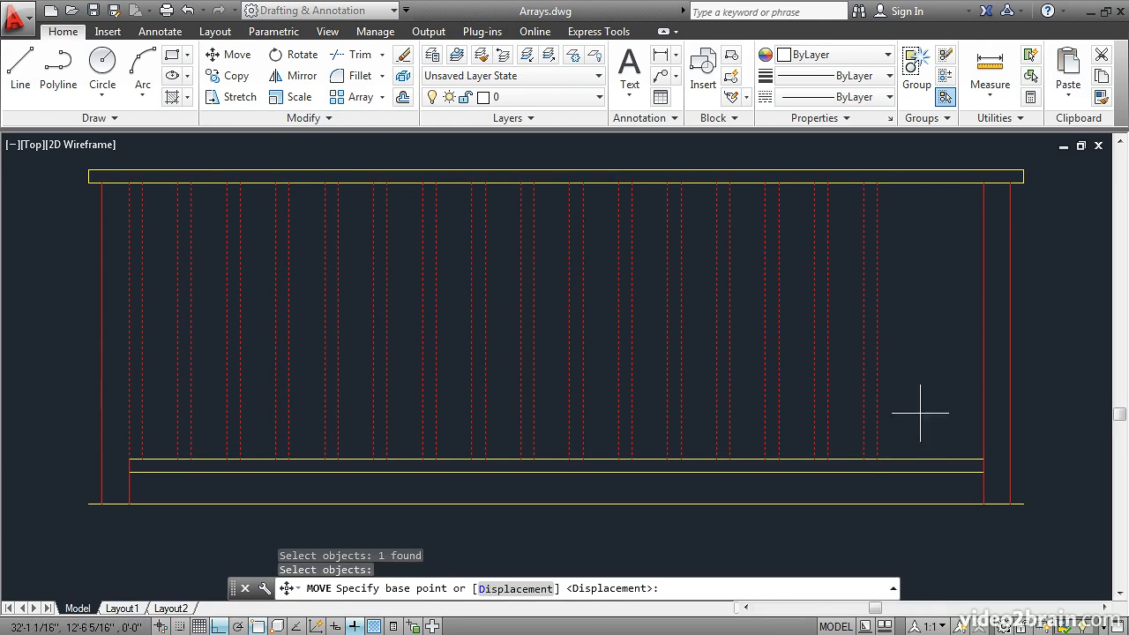
click(877, 459)
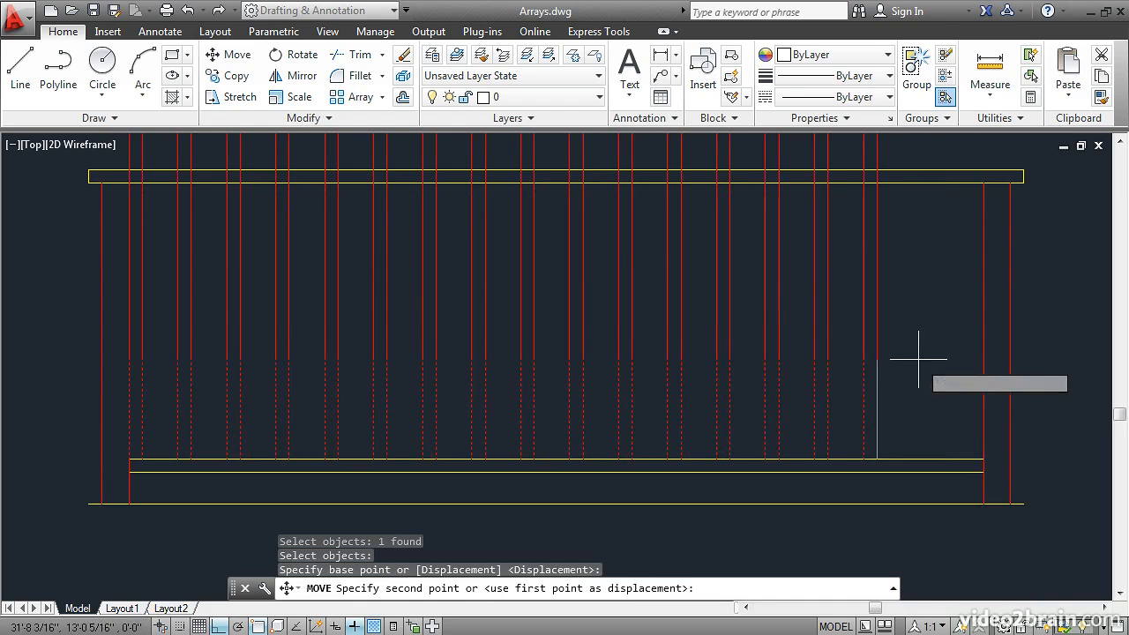
shift+right_click(895, 290)
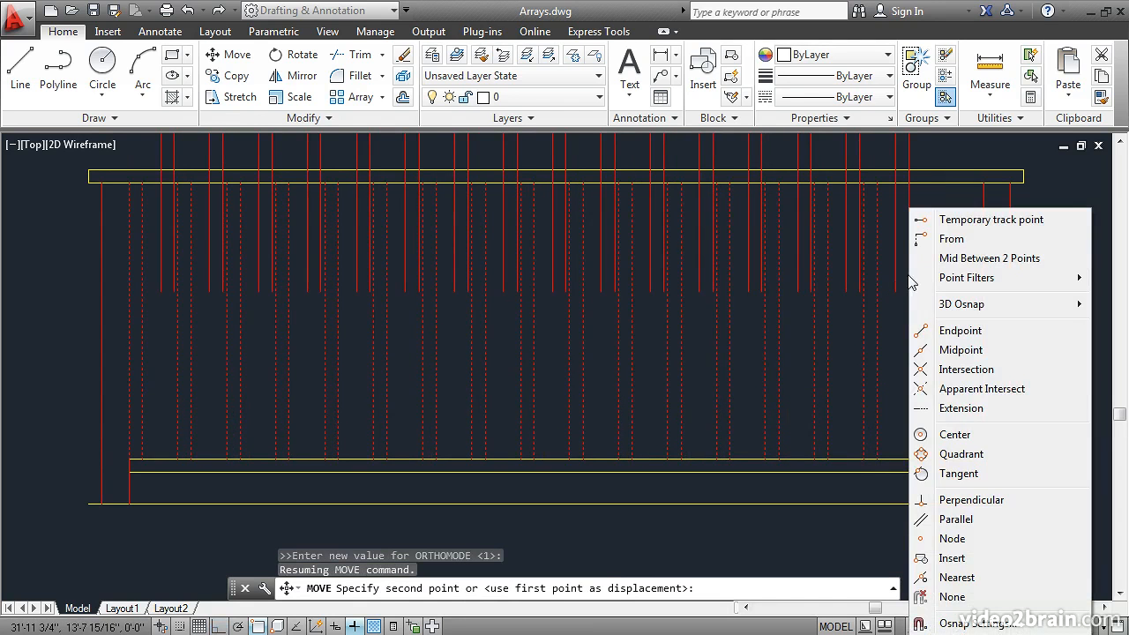
click(960, 258)
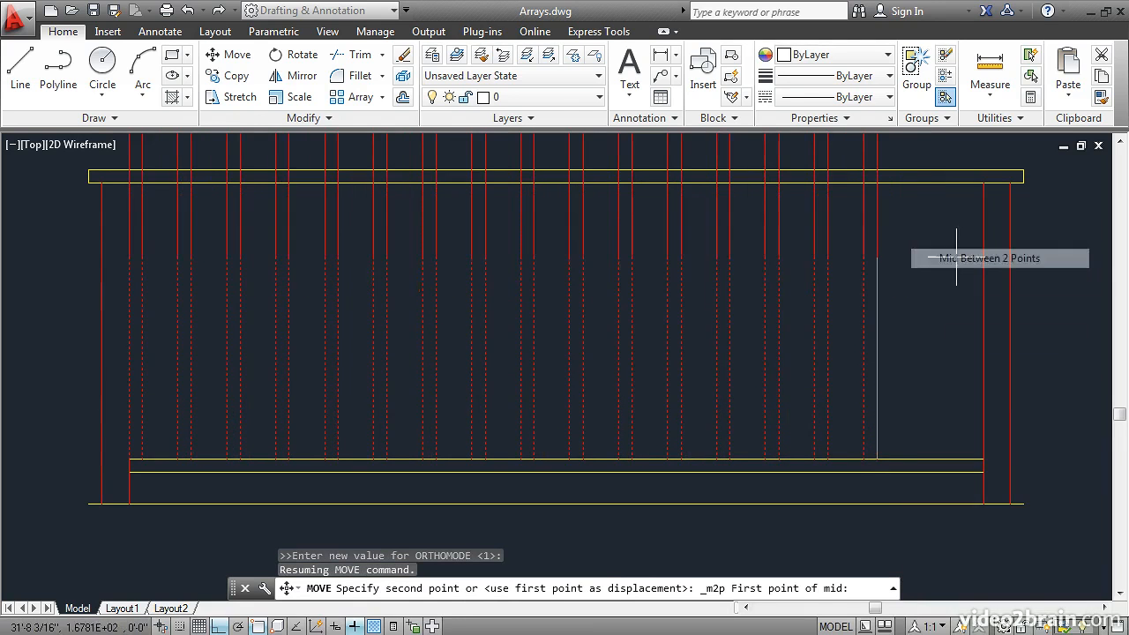
click(877, 460)
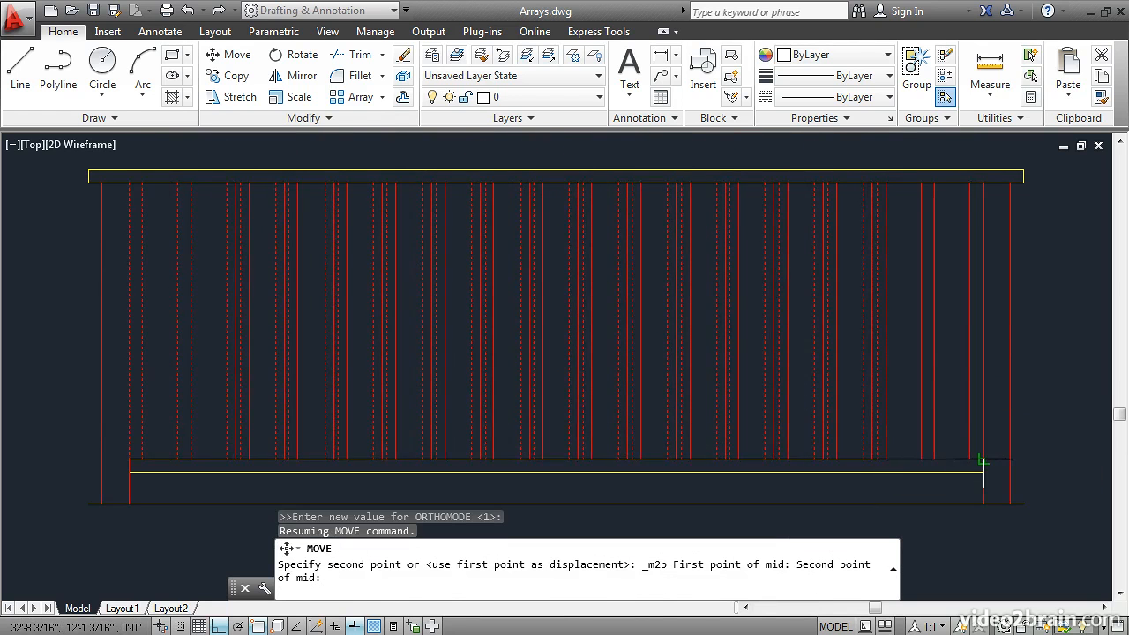
click(984, 460)
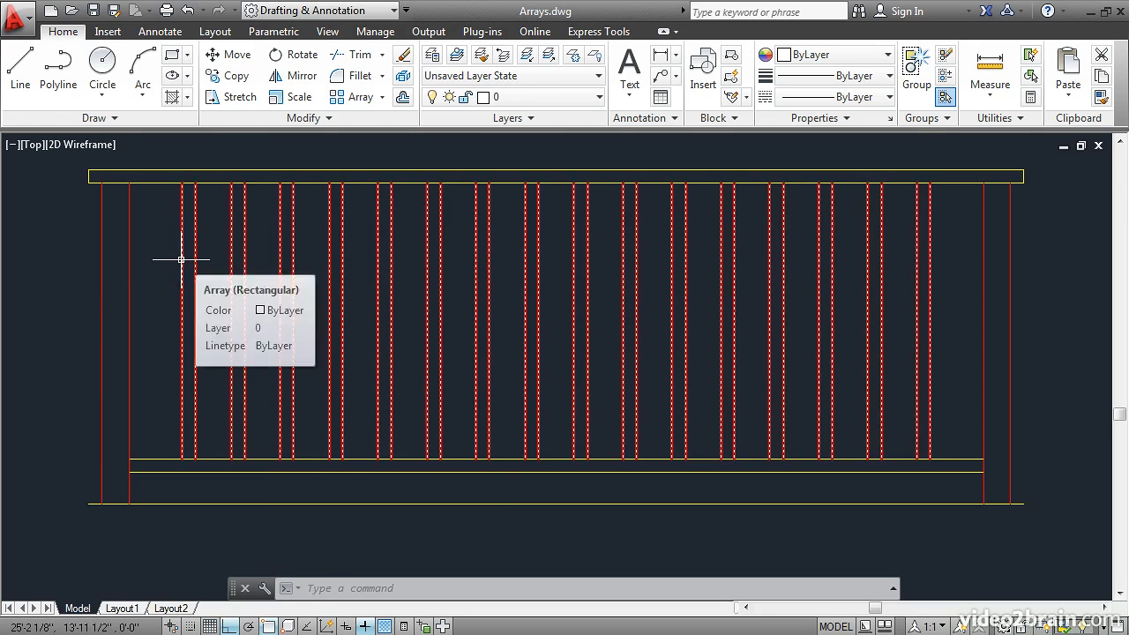
- Edit the existing baluster array to have 17 columns and close the array editing
click(175, 268)
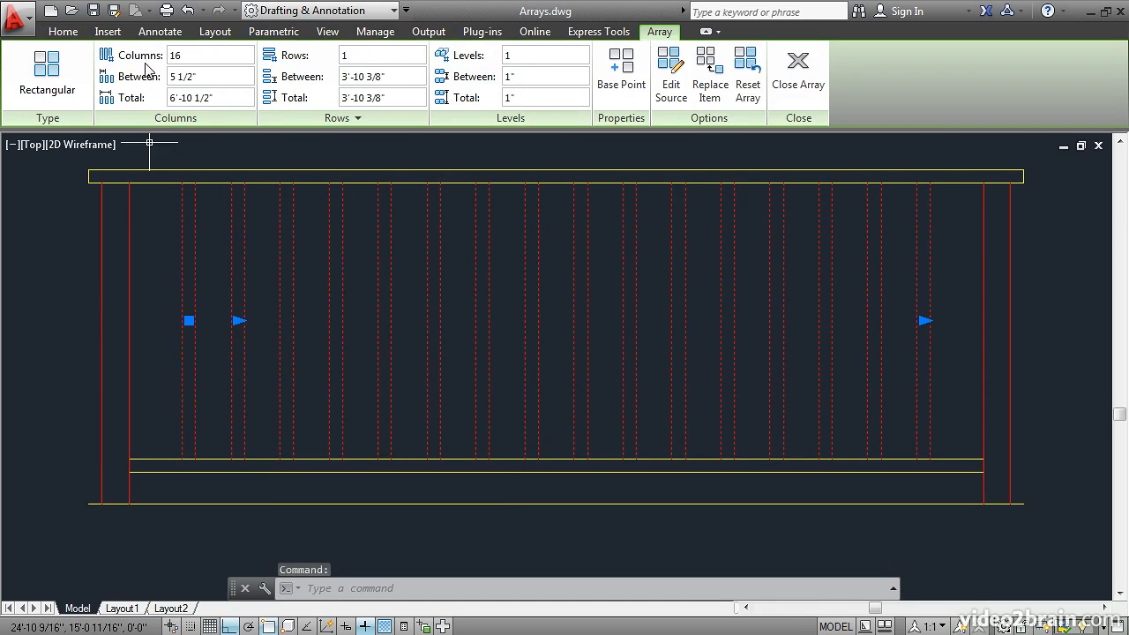
click(171, 58)
text(17)
key(Return)
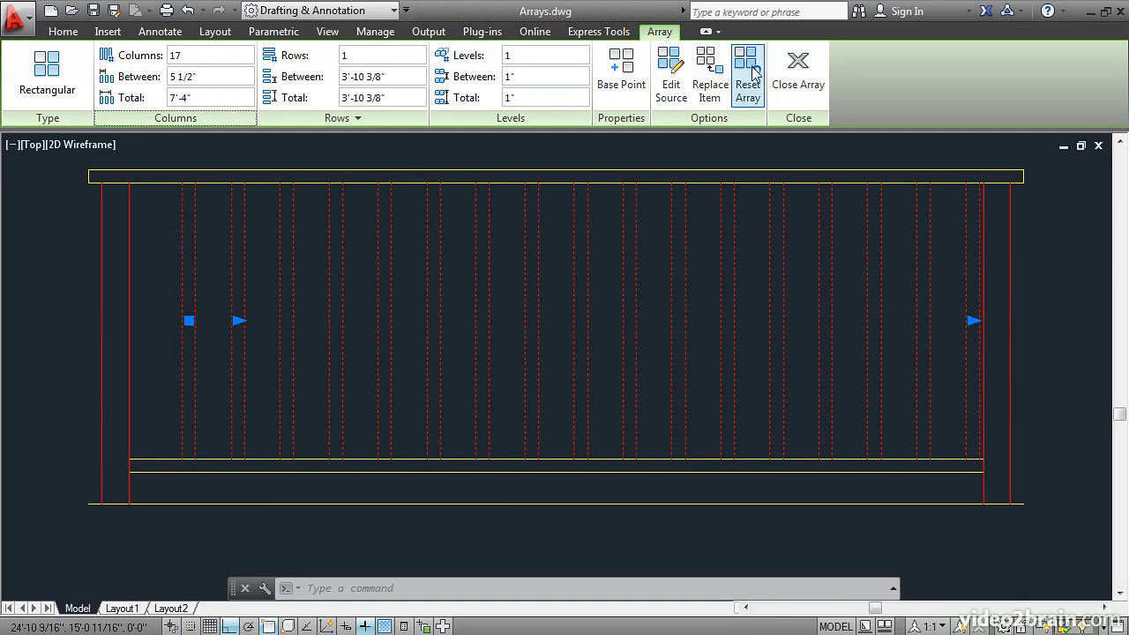
click(788, 66)
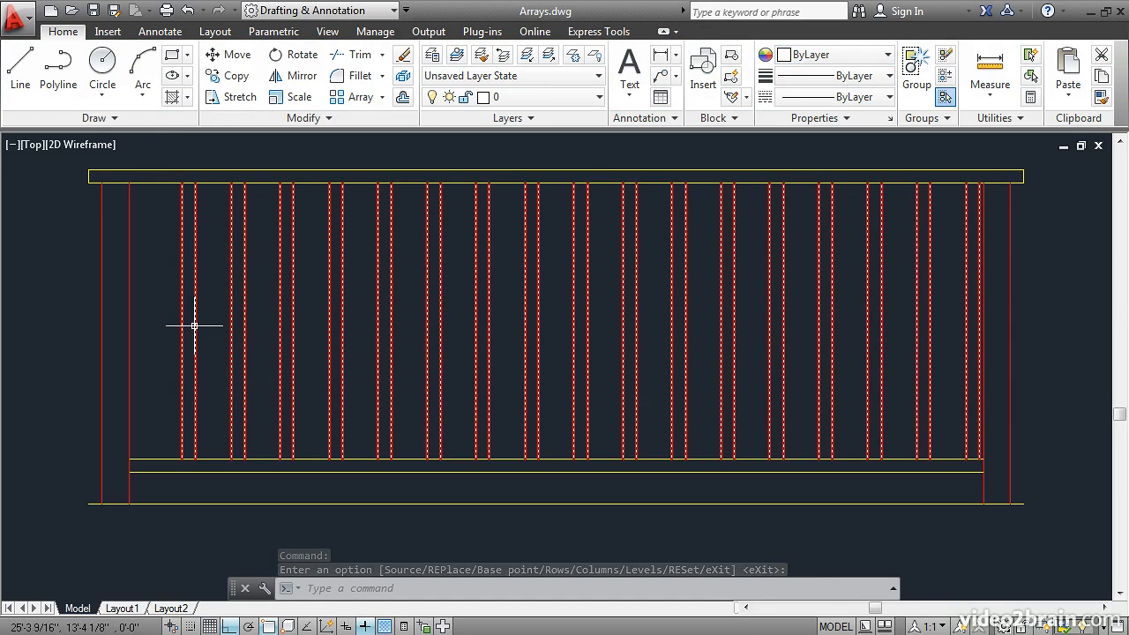
- Move the 17-column array by its first baluster's lower-left corner back to the left post's inner edge
text(m)
key(Return)
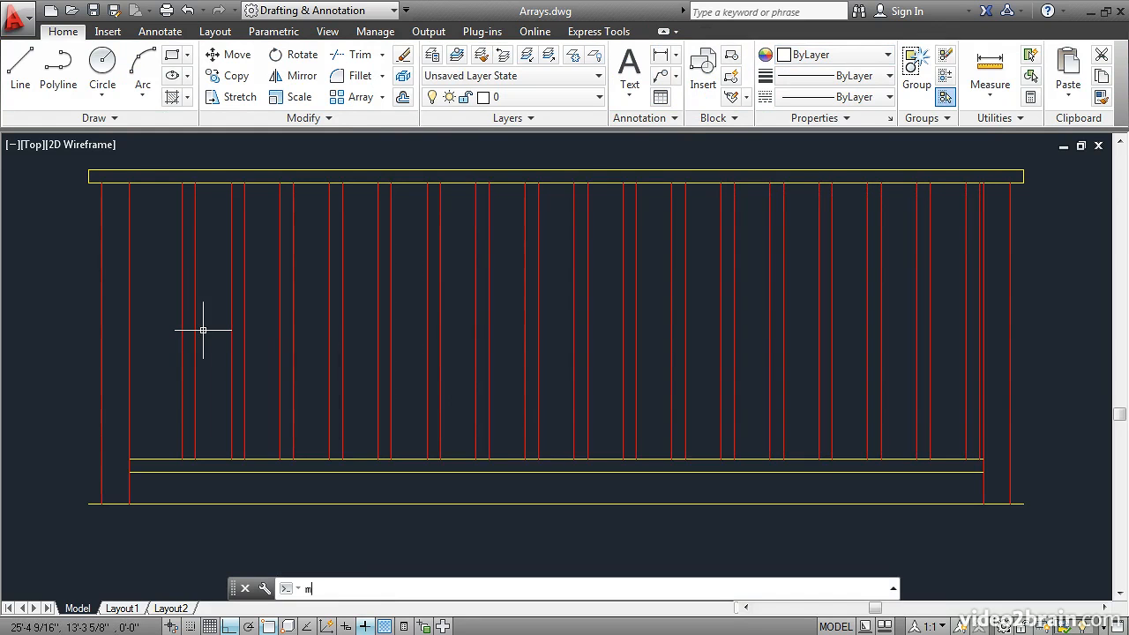
click(194, 433)
key(Return)
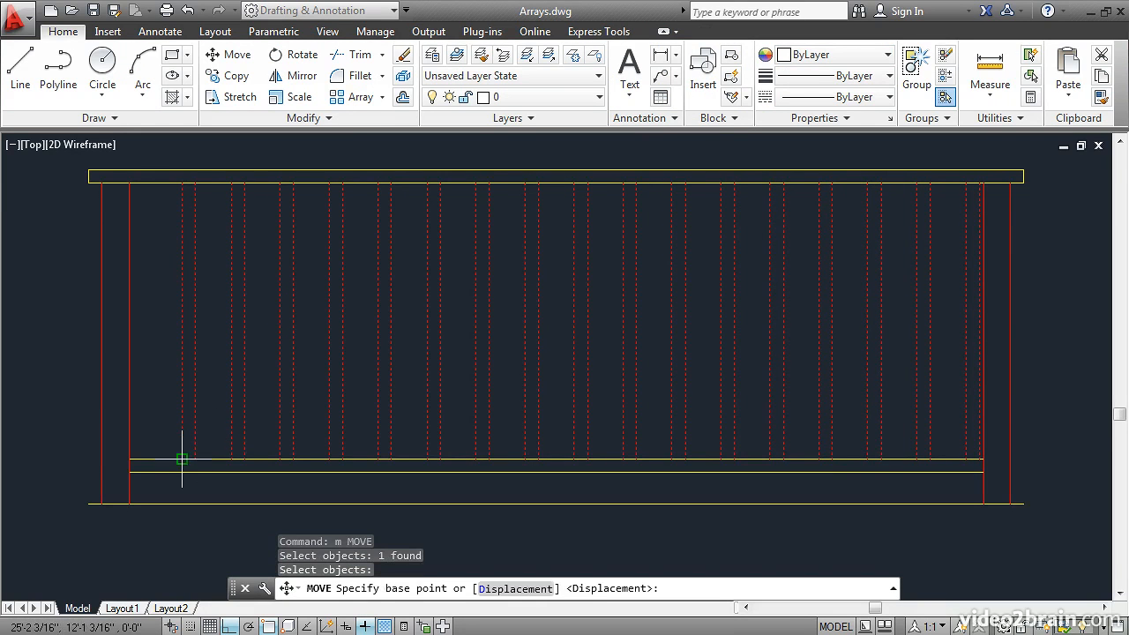
click(182, 458)
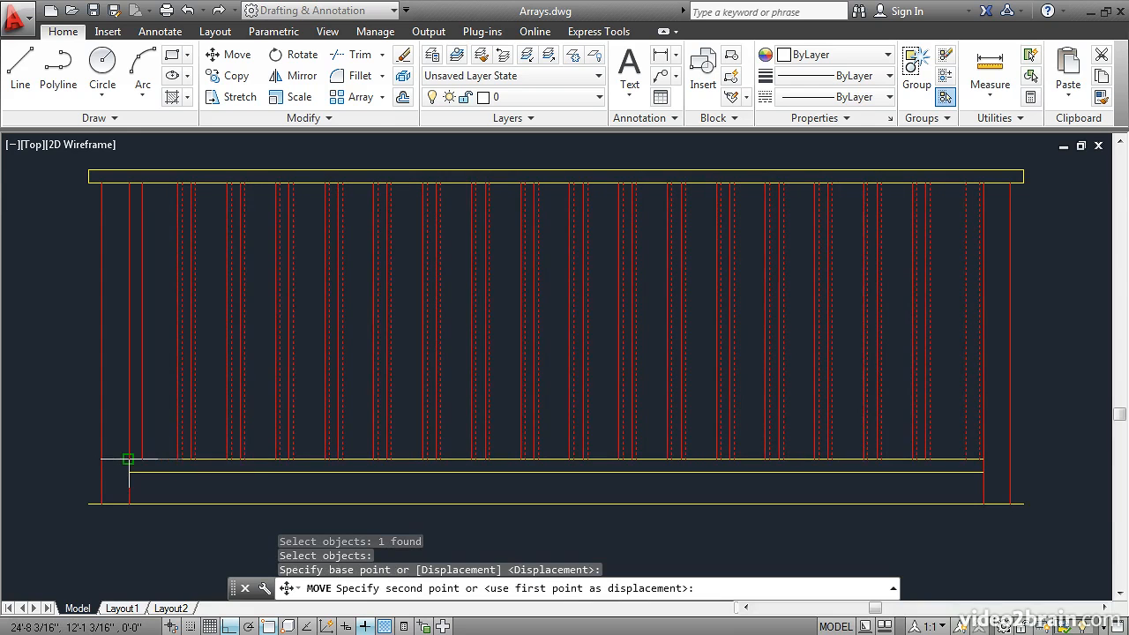
click(129, 459)
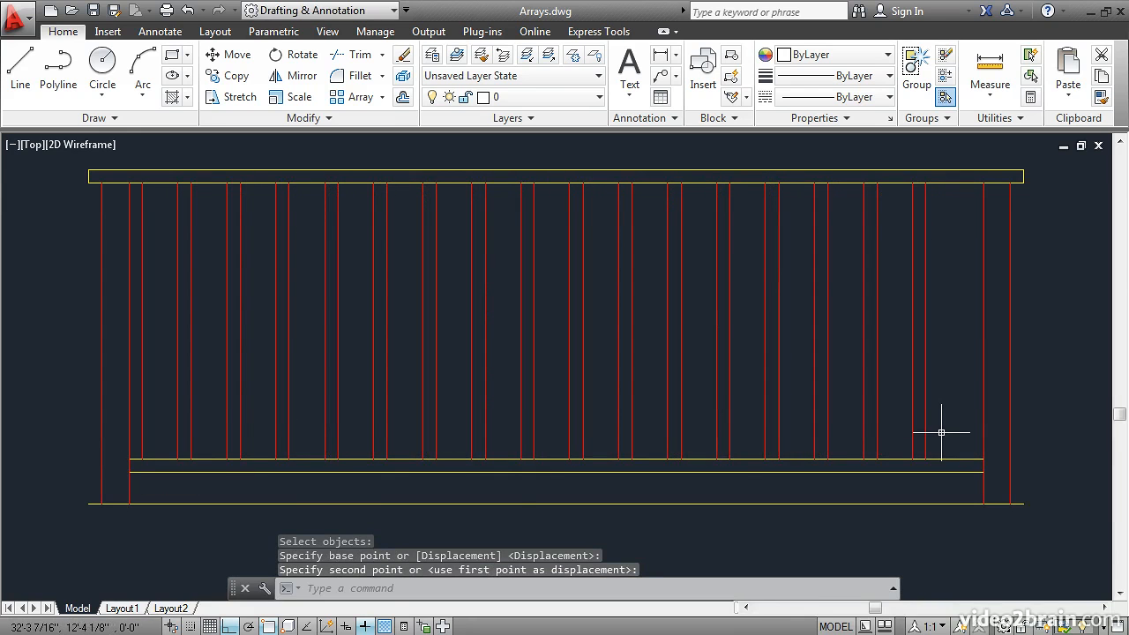
- Move the 17-column baluster array from the last baluster's lower-right corner to the midpoint between that corner and the right post's inner edge
key(Return)
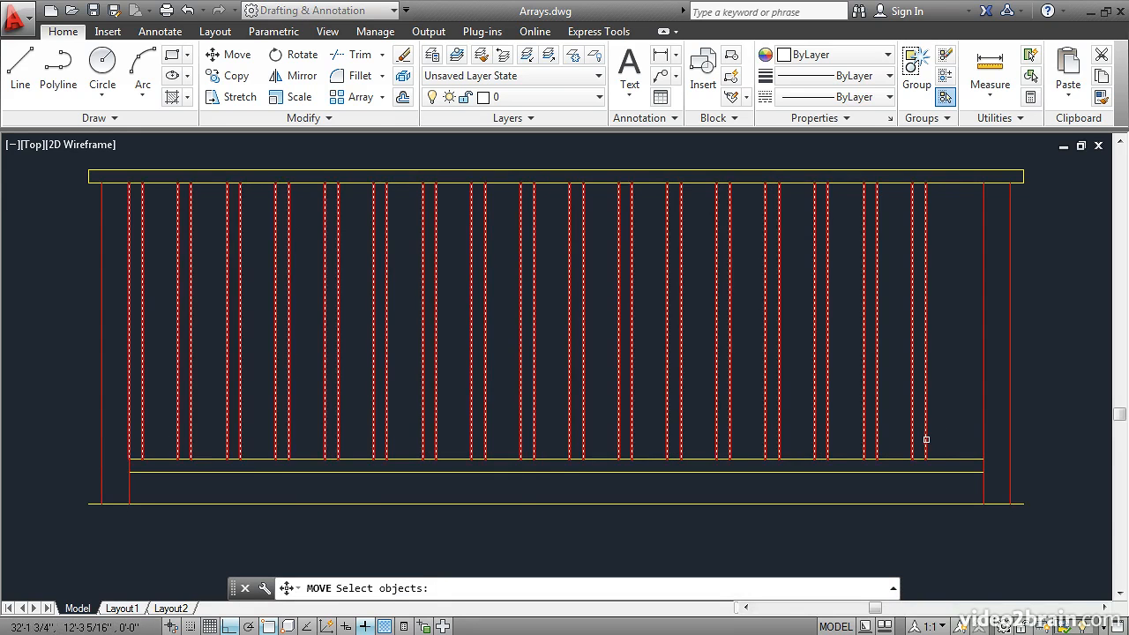
click(925, 438)
key(Return)
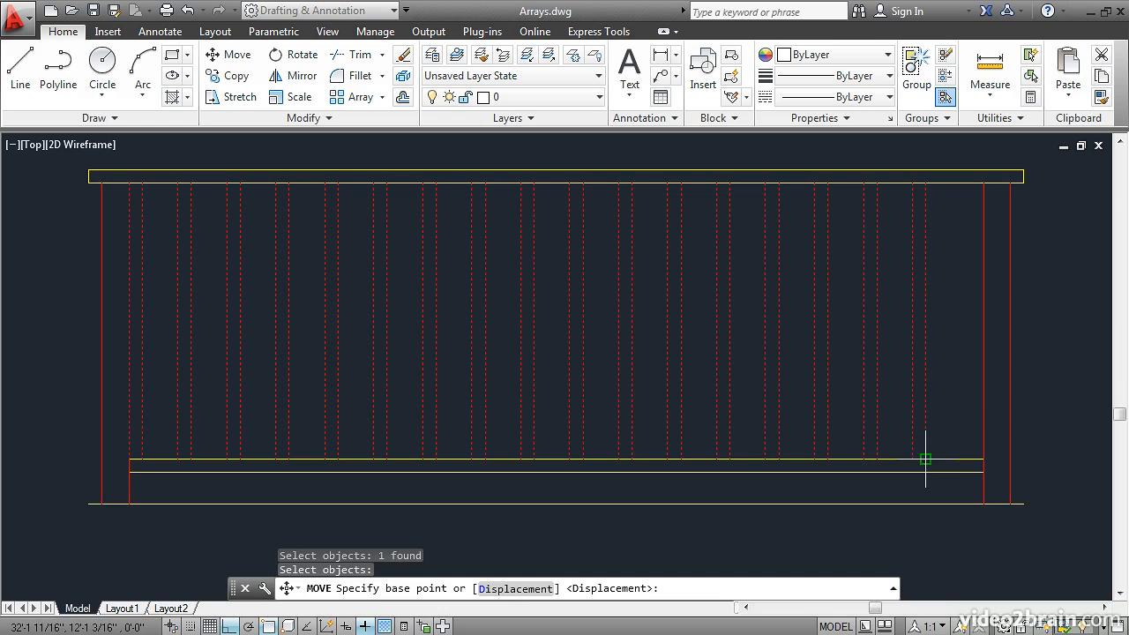
click(926, 459)
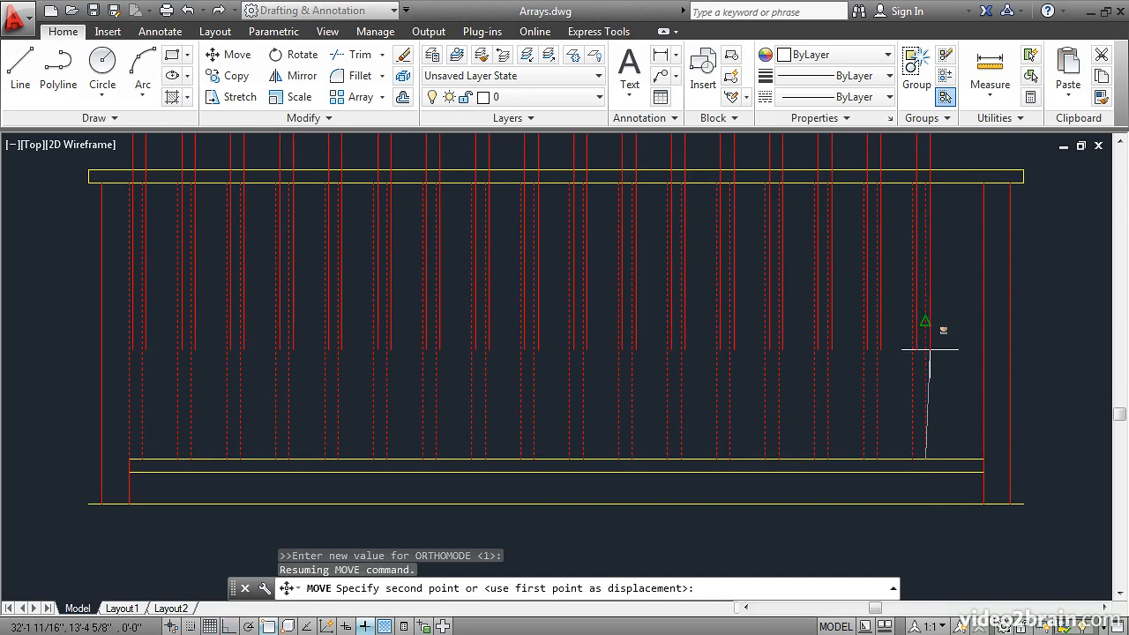
shift+right_click(929, 351)
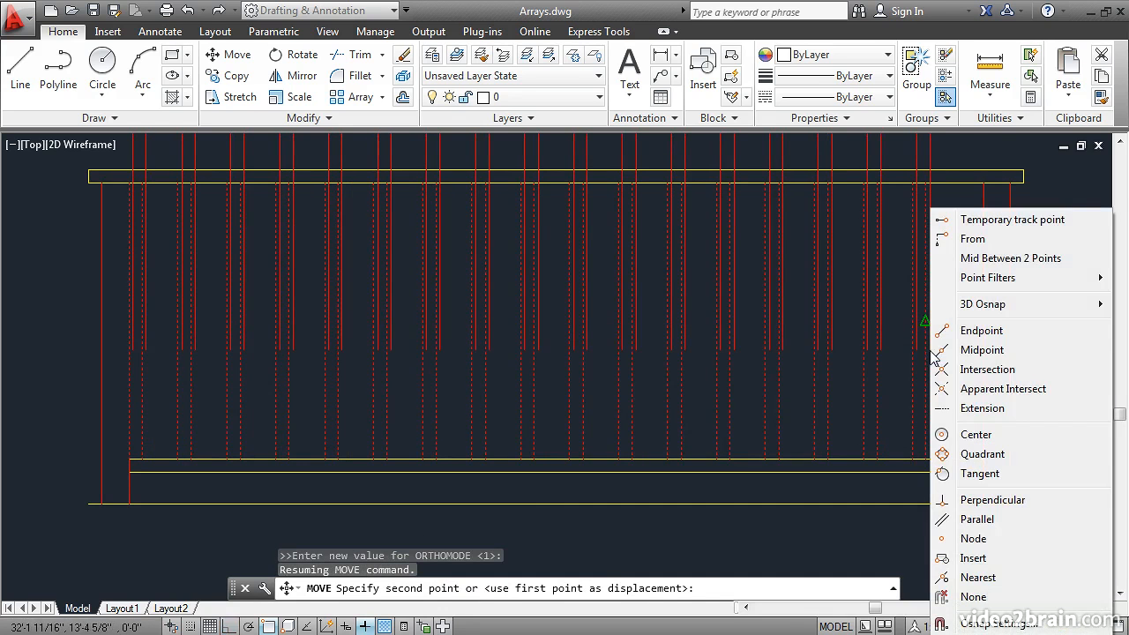
click(1008, 259)
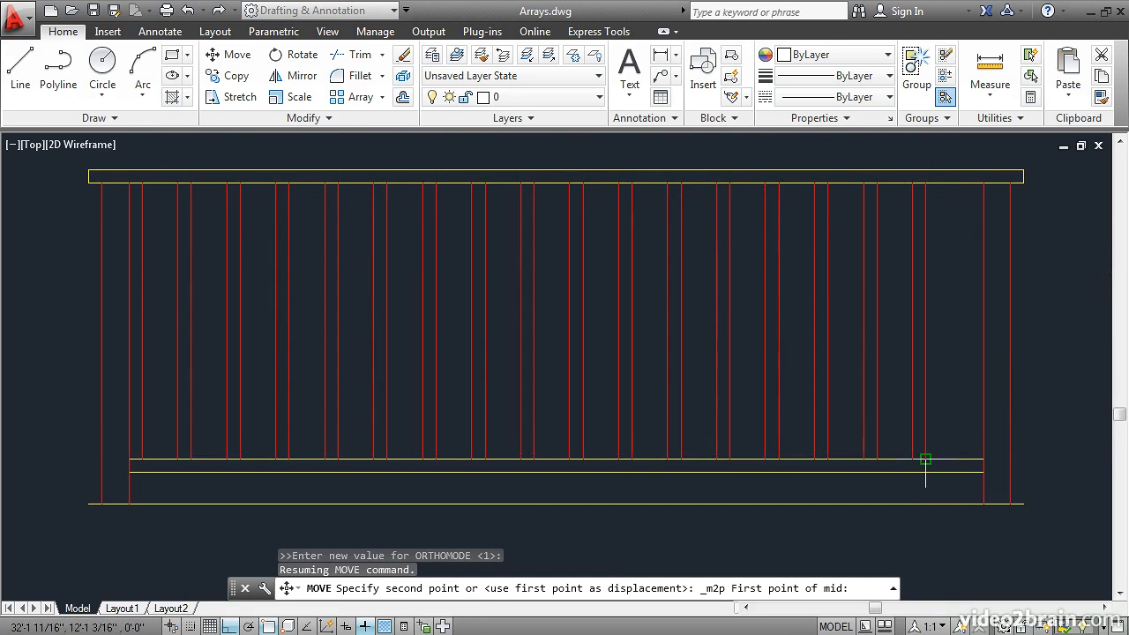
click(981, 460)
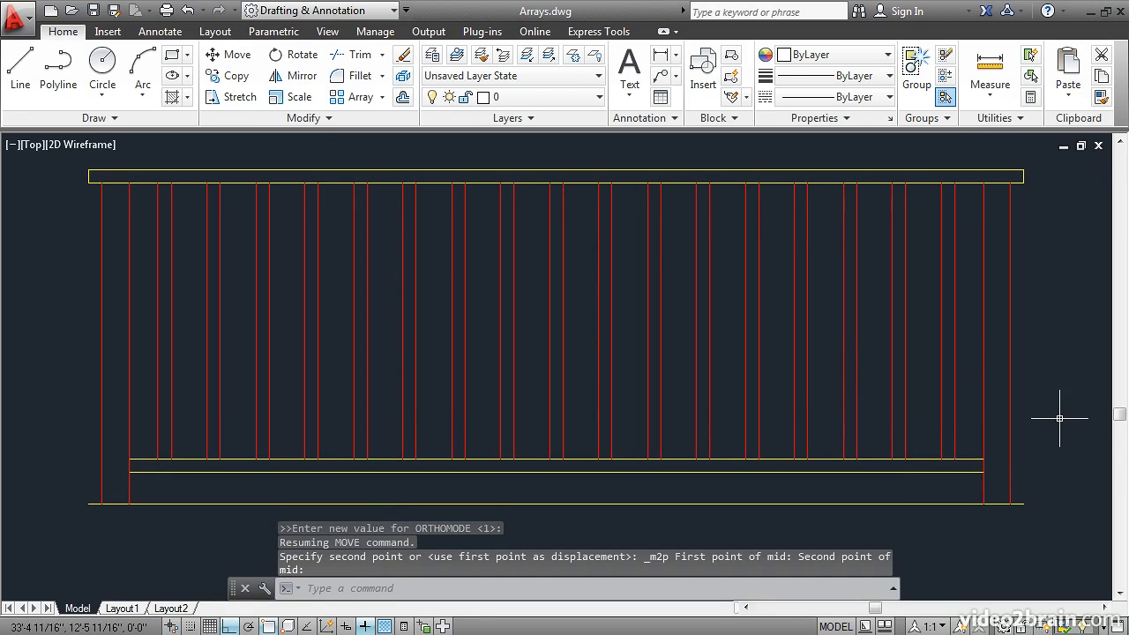
- Explode the baluster array and select one baluster line to check that it is a separate object
click(404, 78)
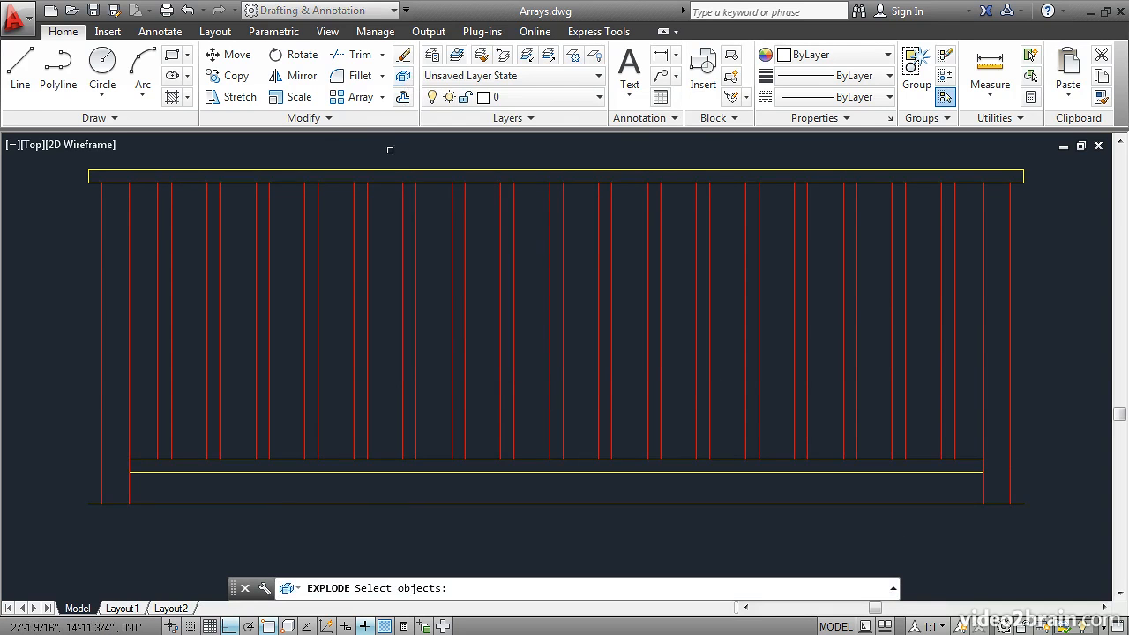
click(401, 318)
key(Return)
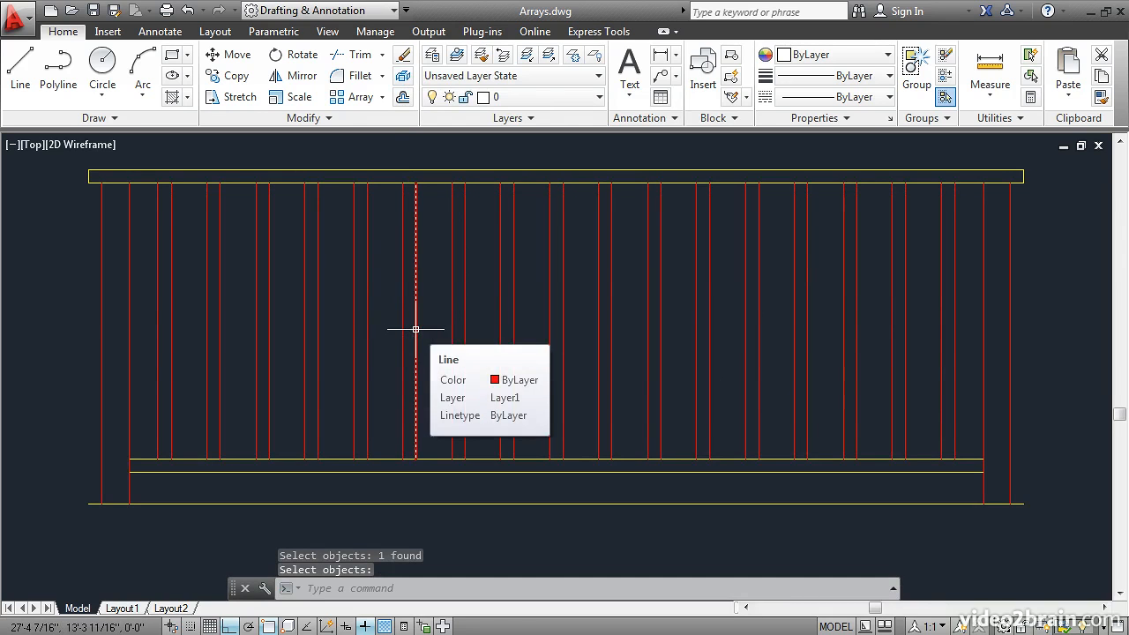
click(415, 329)
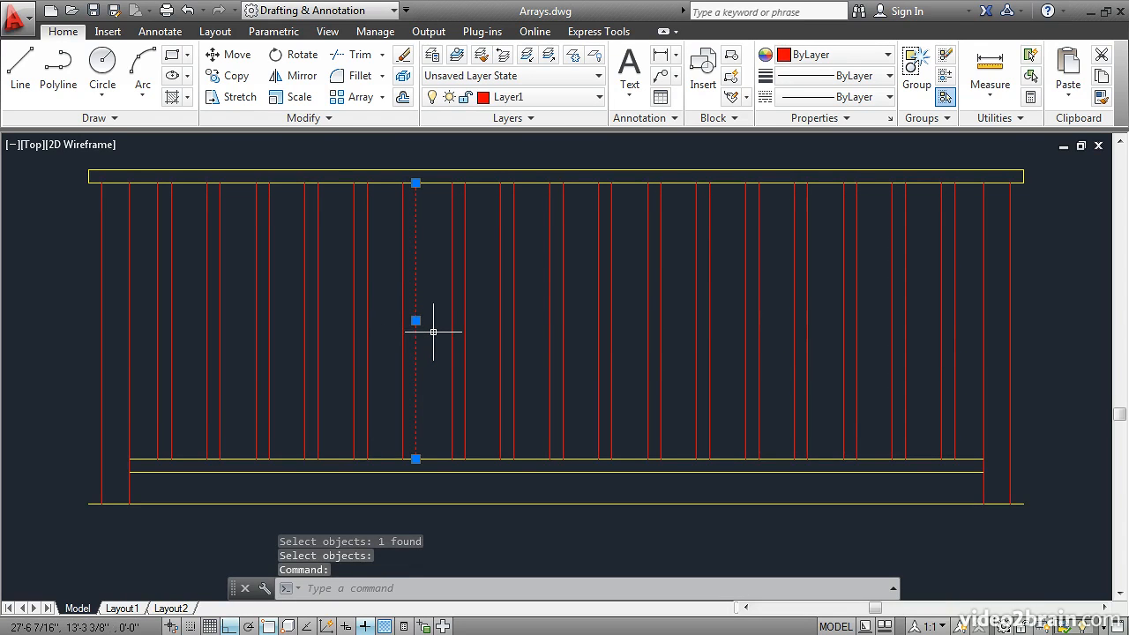
key(Escape)
- Create an associative polar array of the red propeller blade around the centre of the yellow hub circle
scroll(433, 332, up, 2)
scroll(433, 331, down, 4)
middle_drag(449, 464, 449, 224)
middle_drag(447, 464, 431, 374)
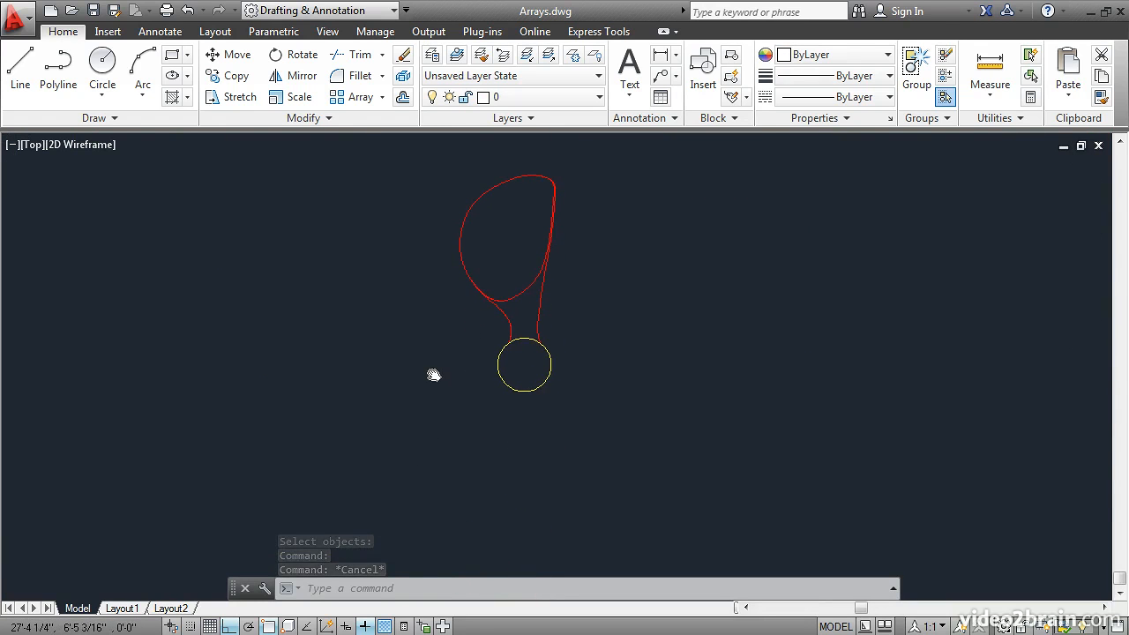
click(381, 98)
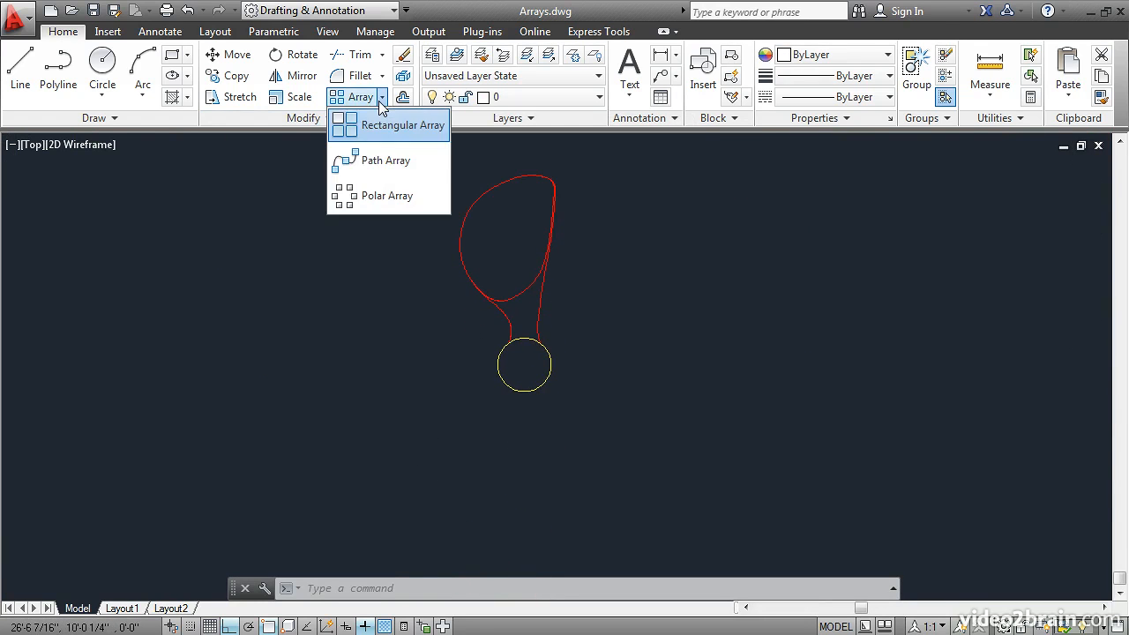
click(365, 194)
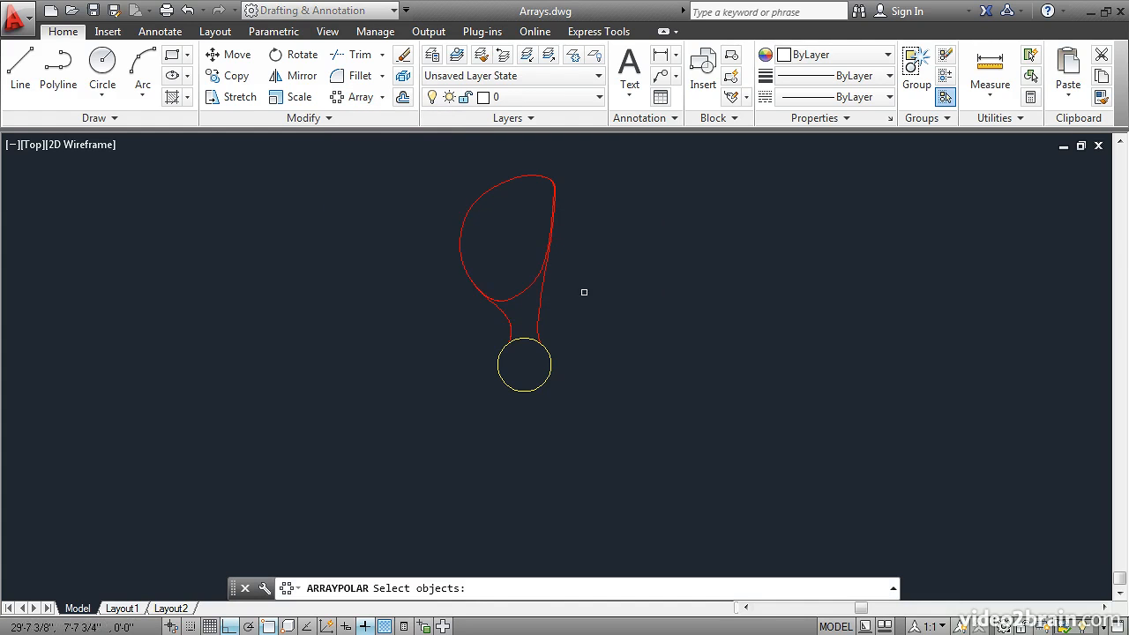
click(570, 315)
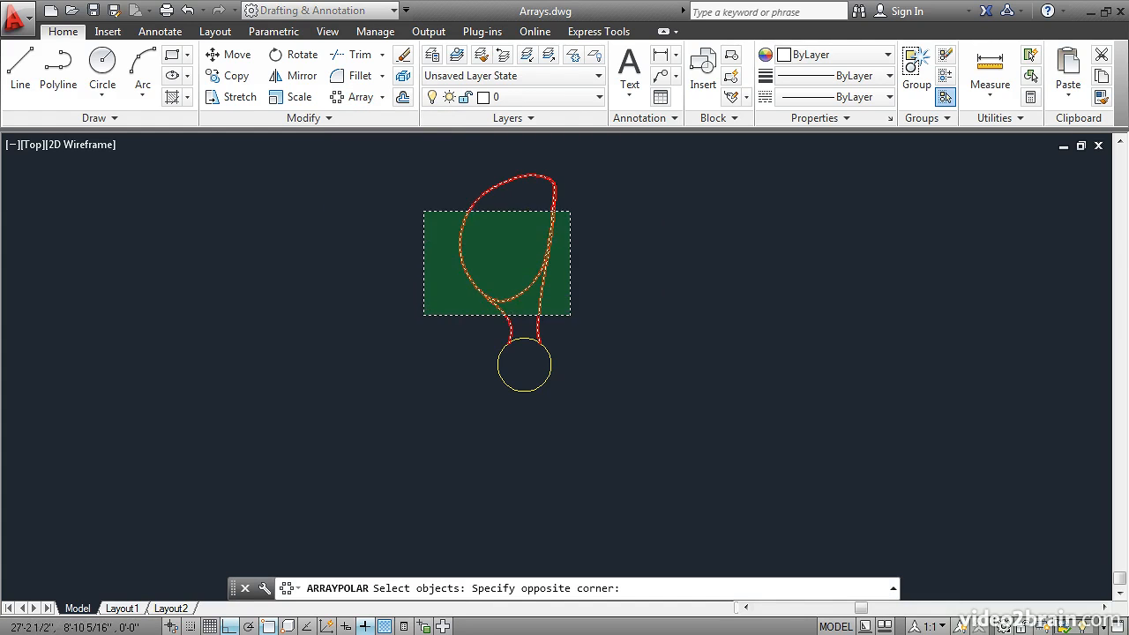
click(423, 207)
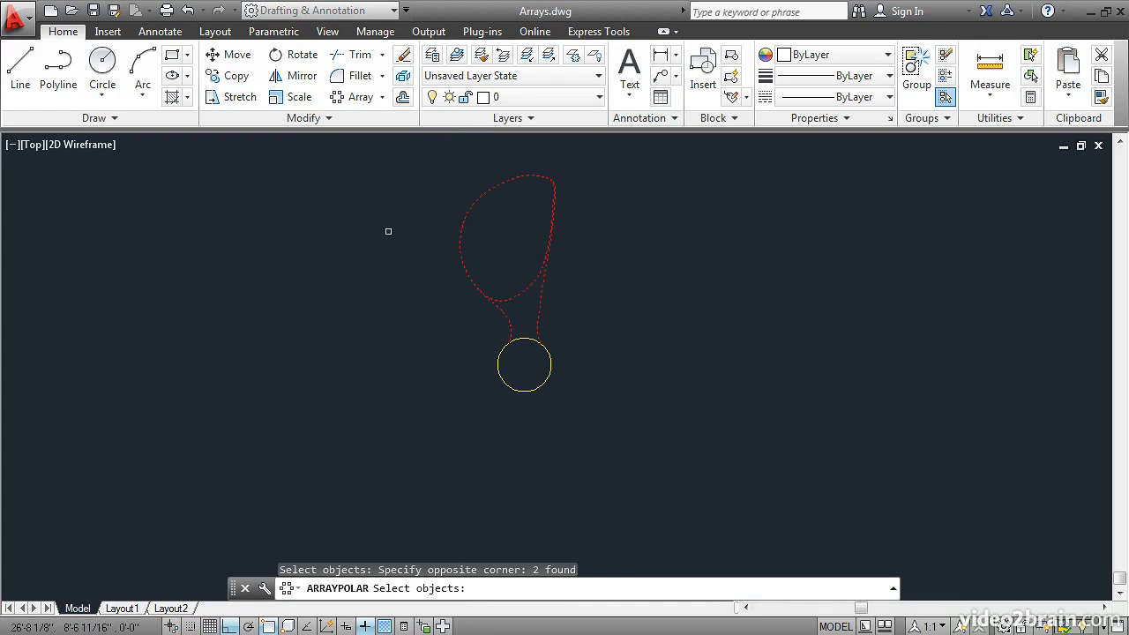
key(Return)
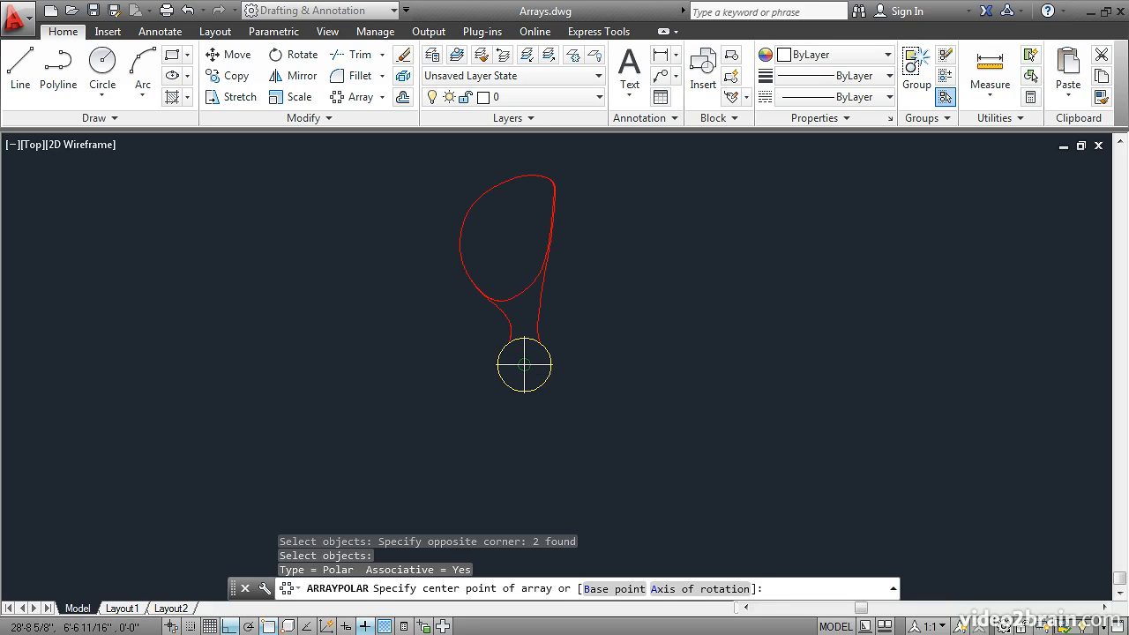
click(524, 364)
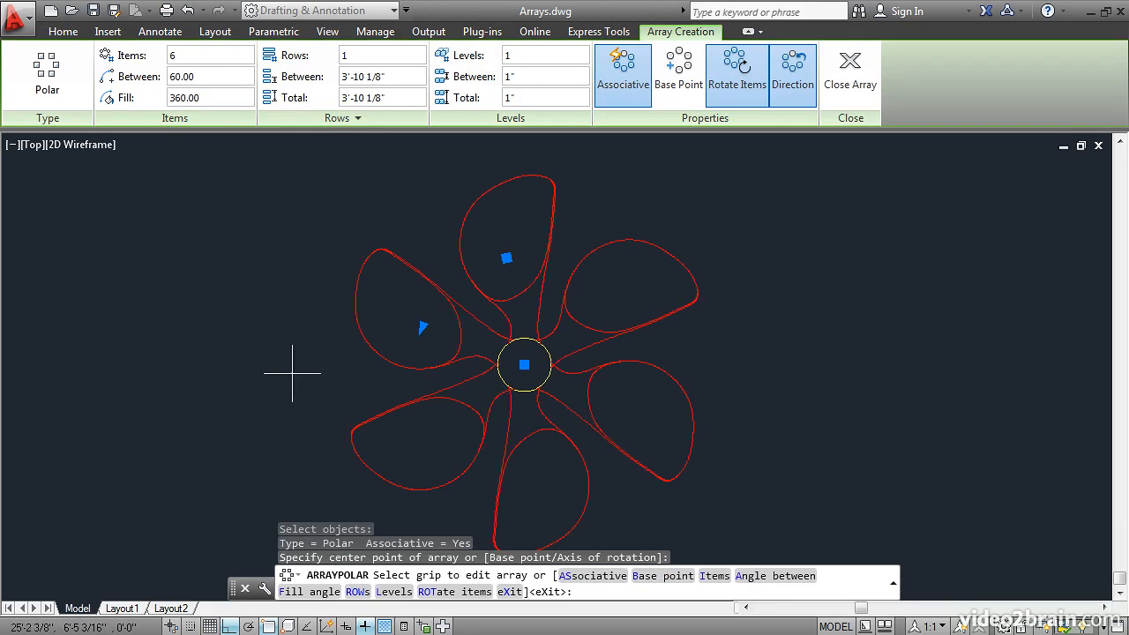
- Set the number of items in the propeller blade's polar array to 4
click(178, 56)
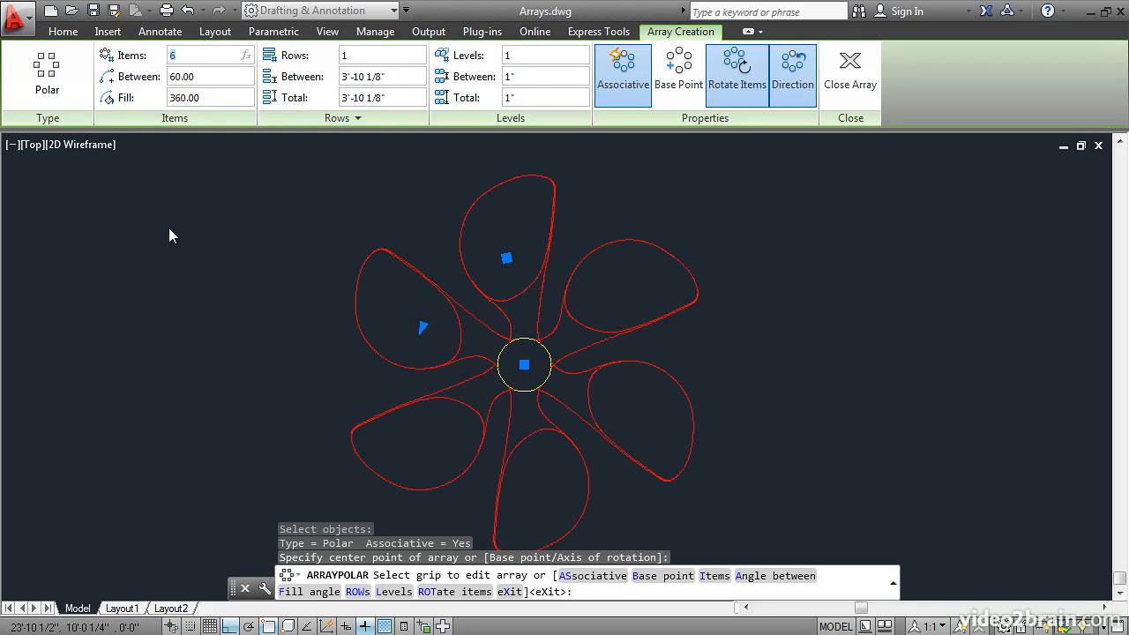
text(4)
key(Return)
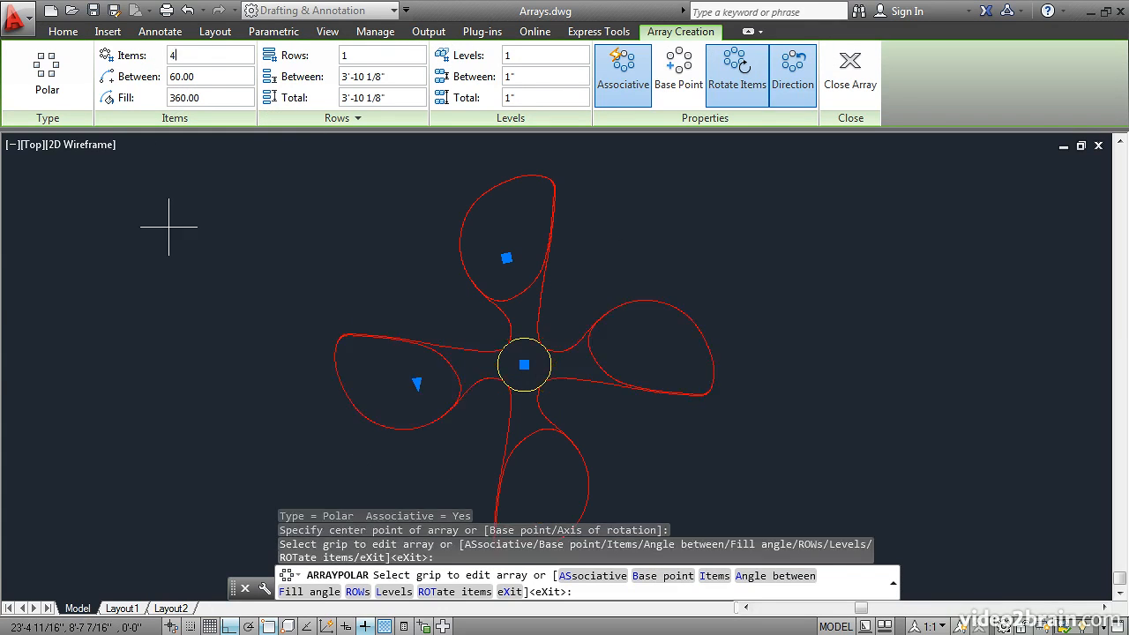
- Set the number of items in the propeller blade's polar array to 3
scroll(236, 296, down, 1)
scroll(312, 282, down, 1)
scroll(323, 277, up, 1)
scroll(323, 277, up, 2)
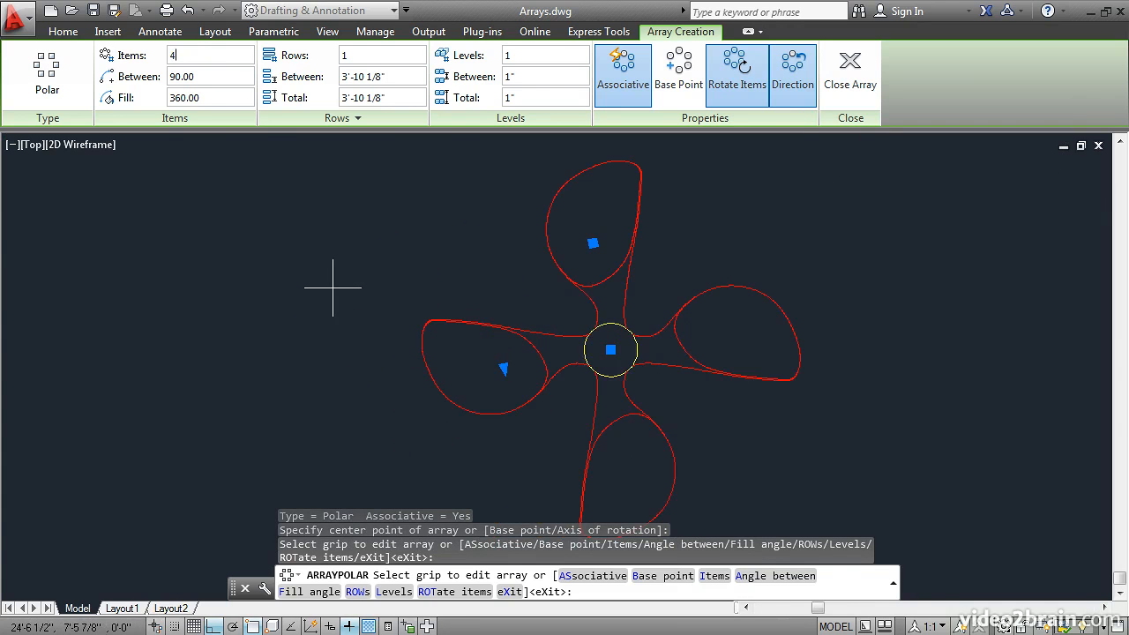
click(176, 55)
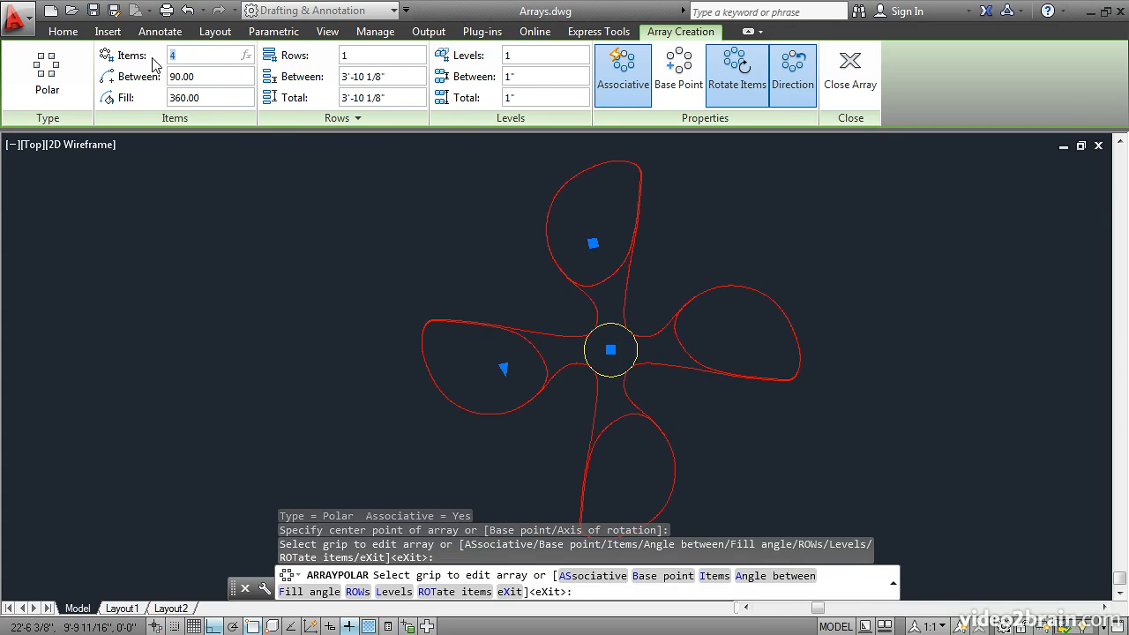
text(3)
key(Return)
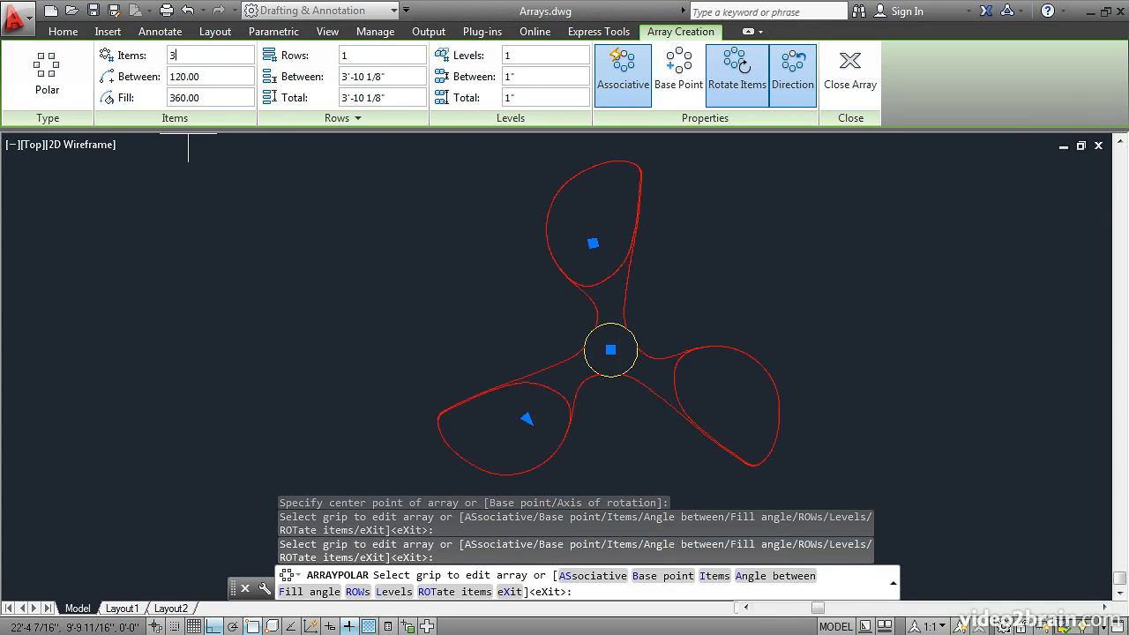
middle_drag(412, 253, 345, 259)
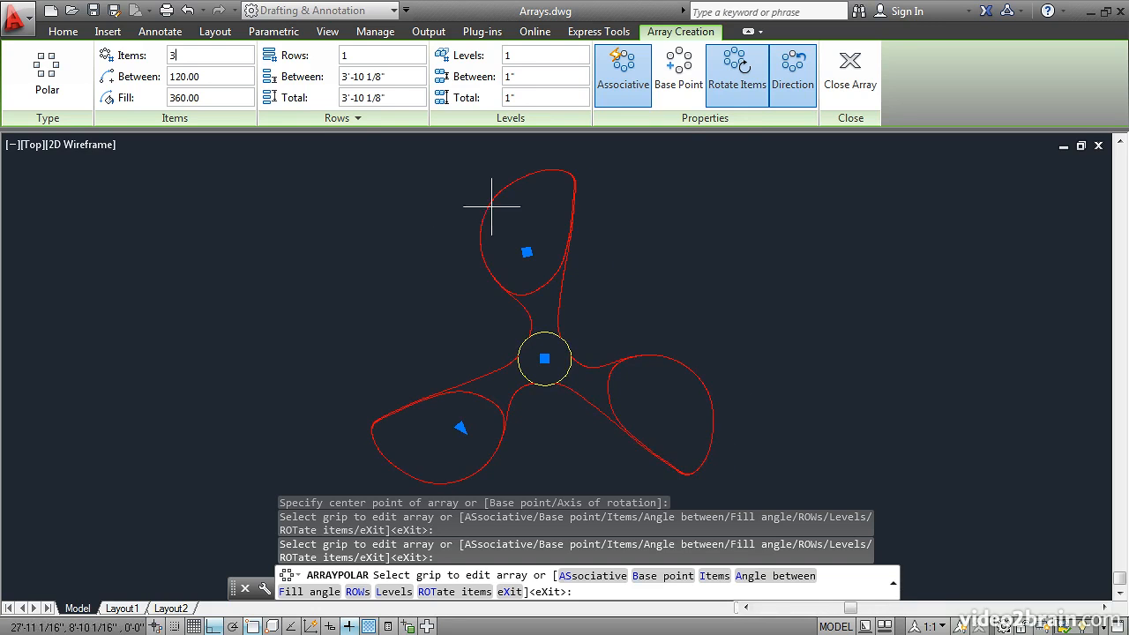
- Try the blade array with Rotate Items off, restore the option, and close the array
click(731, 78)
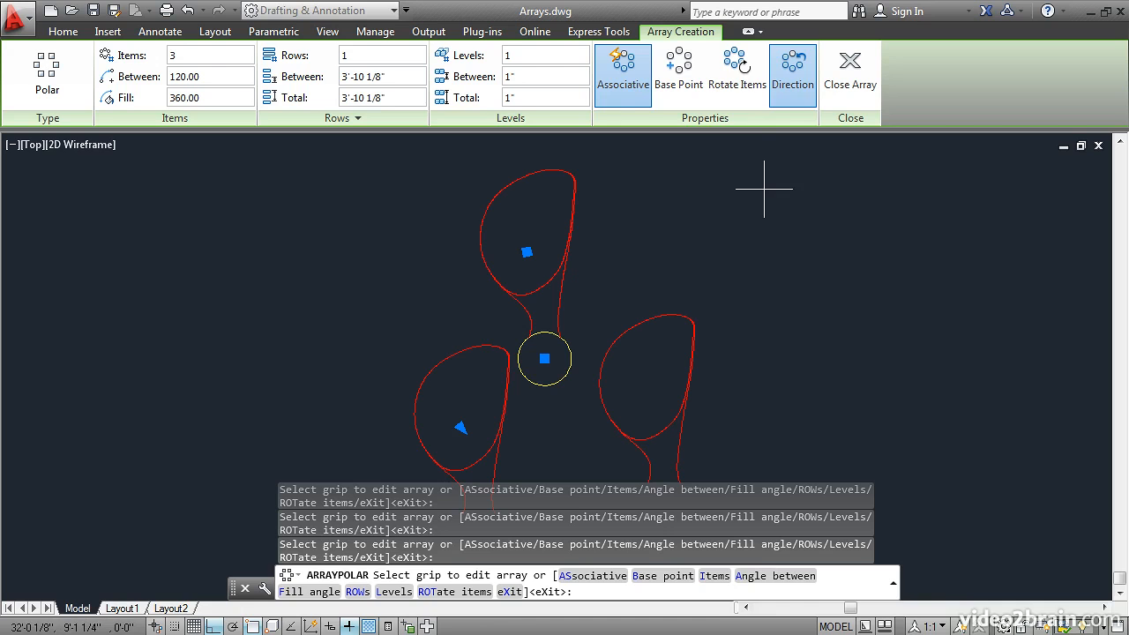
click(730, 79)
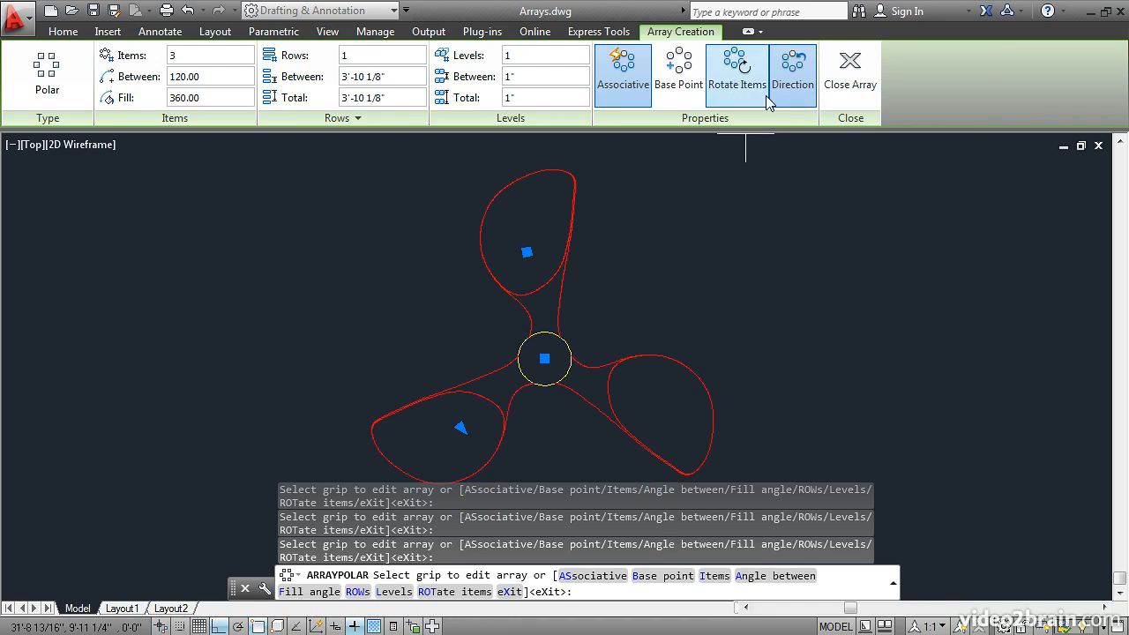
click(854, 82)
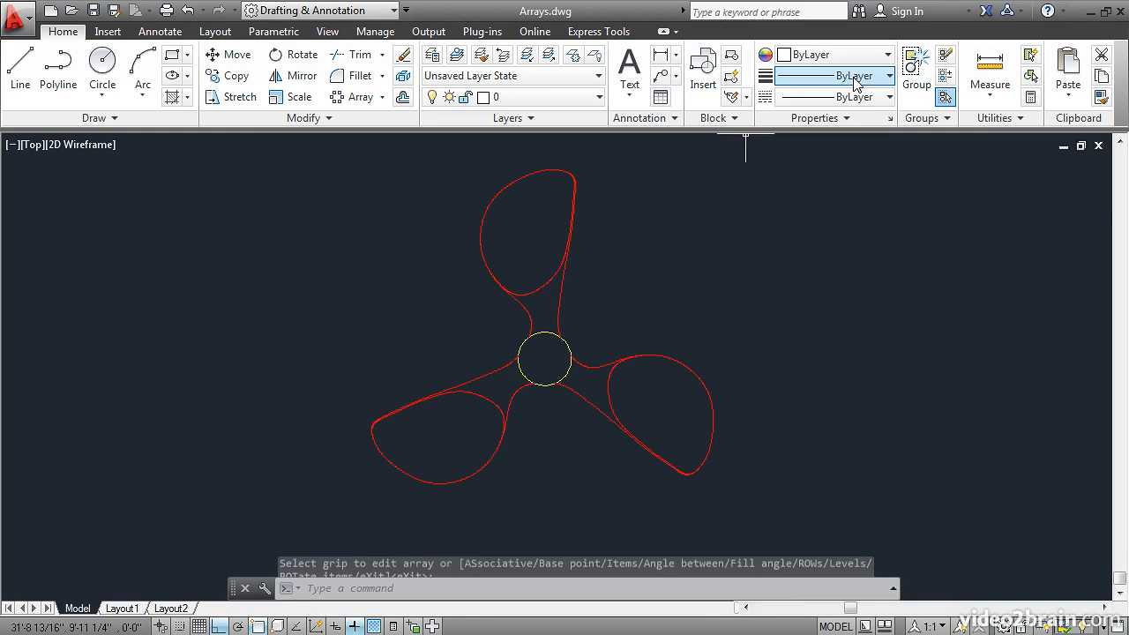
- Create an associative path array of the green shrub along the white curve above the railing
scroll(711, 246, down, 1)
scroll(708, 247, down, 2)
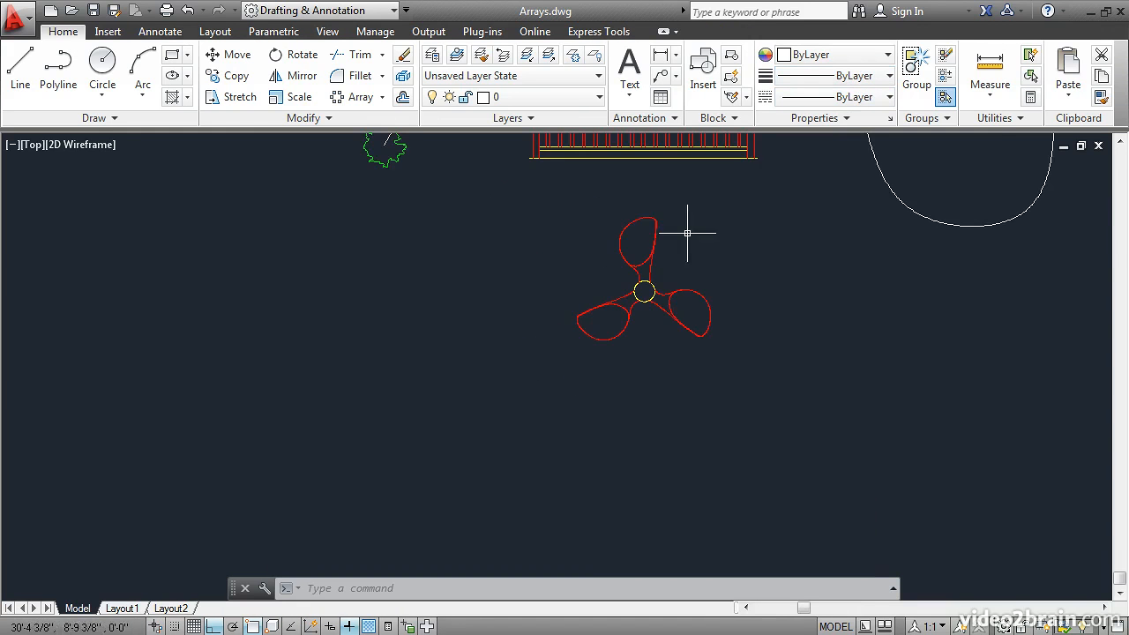
mouse_move(550, 196)
middle_down()
mouse_move(504, 335)
mouse_move(408, 462)
middle_up()
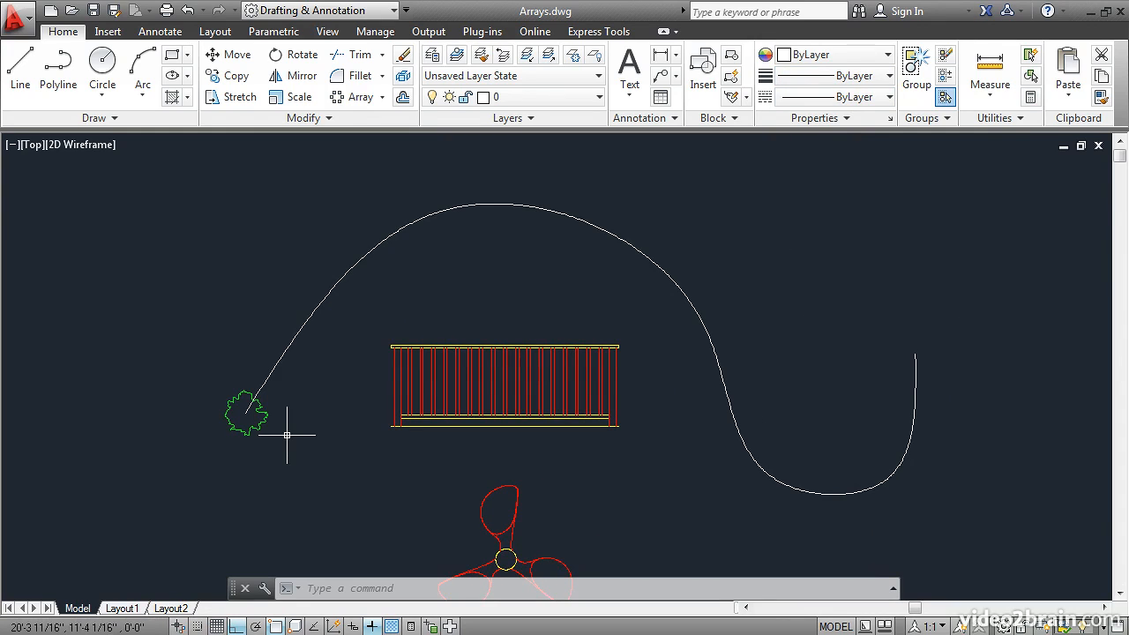
click(381, 98)
click(366, 160)
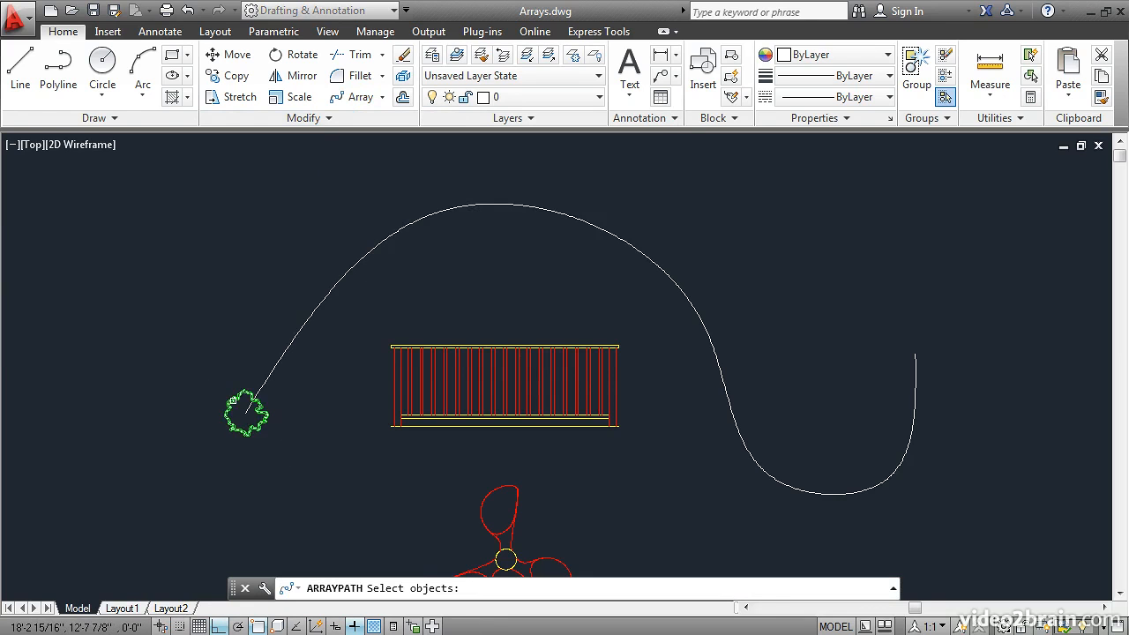
click(233, 401)
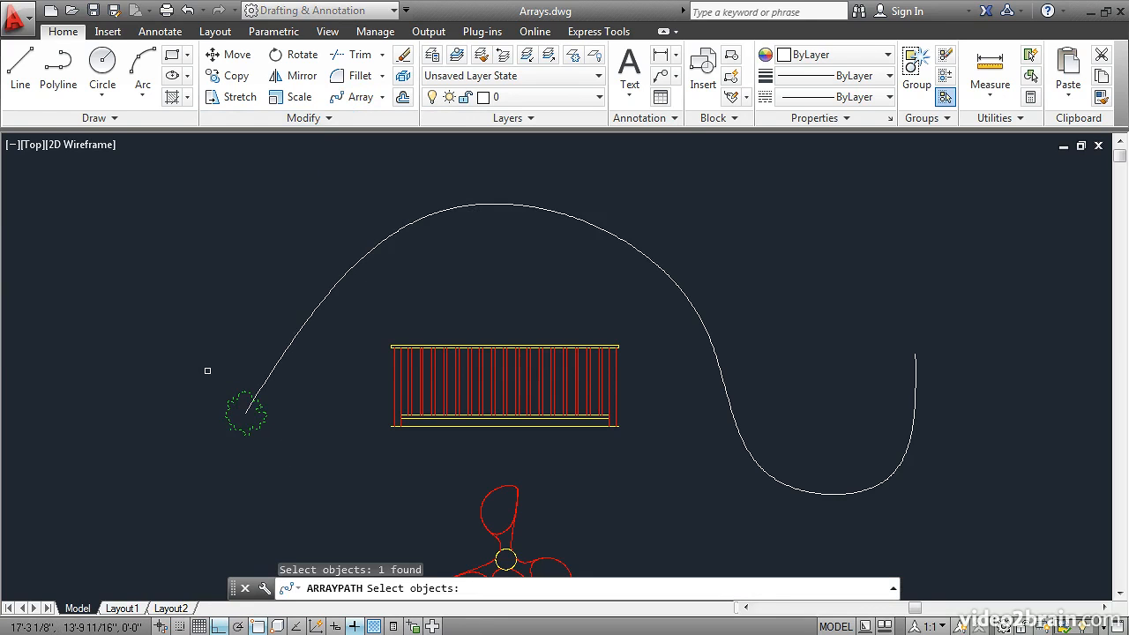
key(Return)
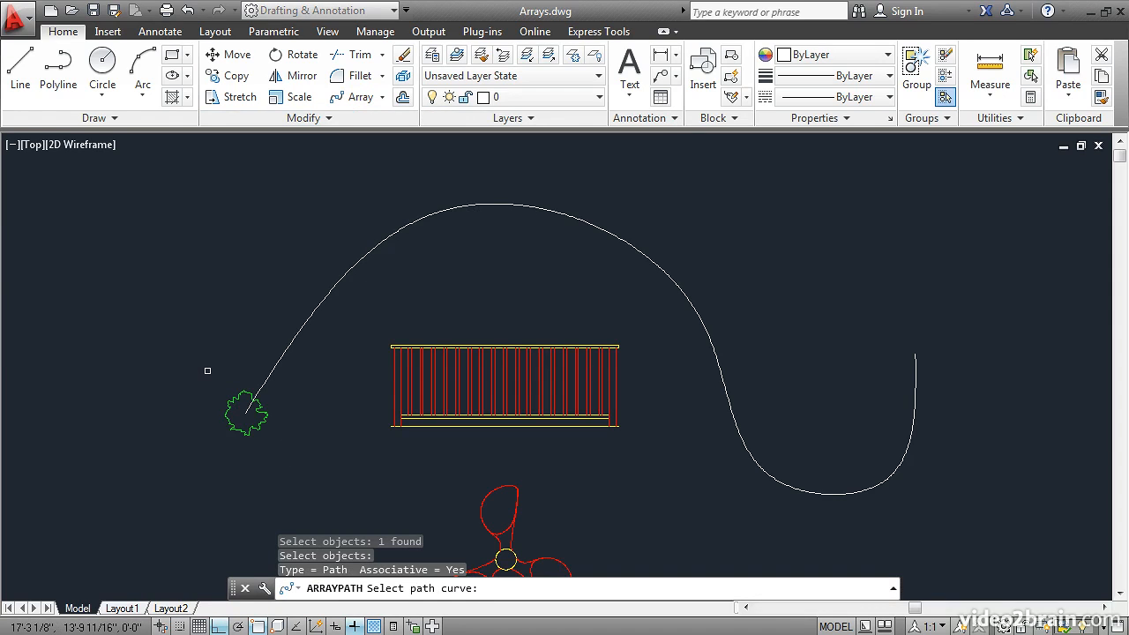
click(298, 333)
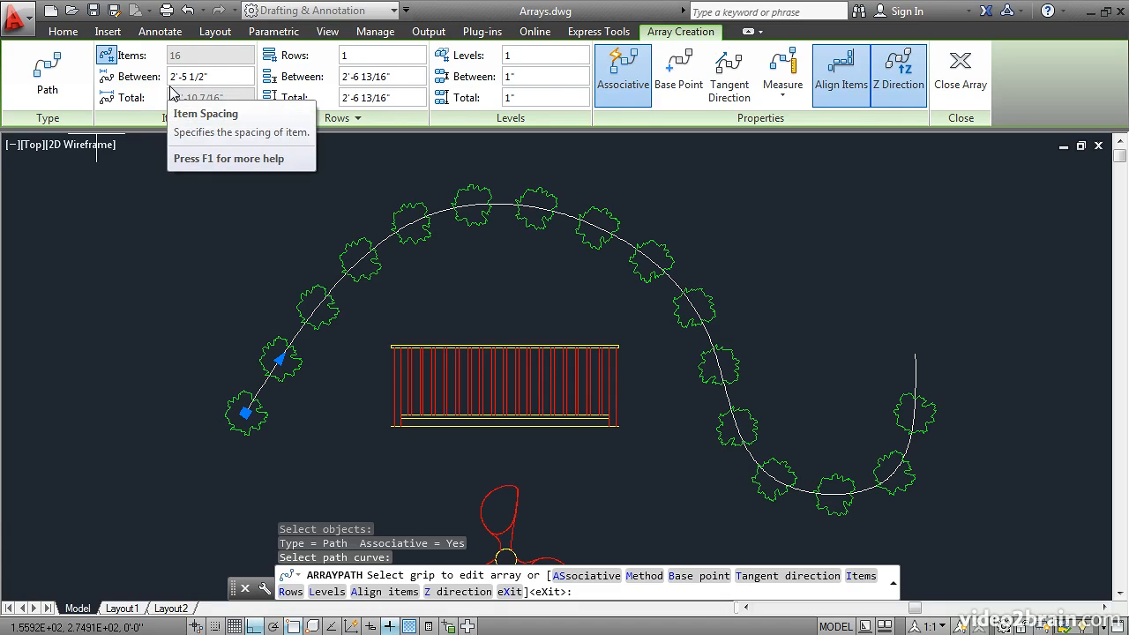
- Set the shrub path array's item spacing to 4' and turn off Align Items
click(214, 79)
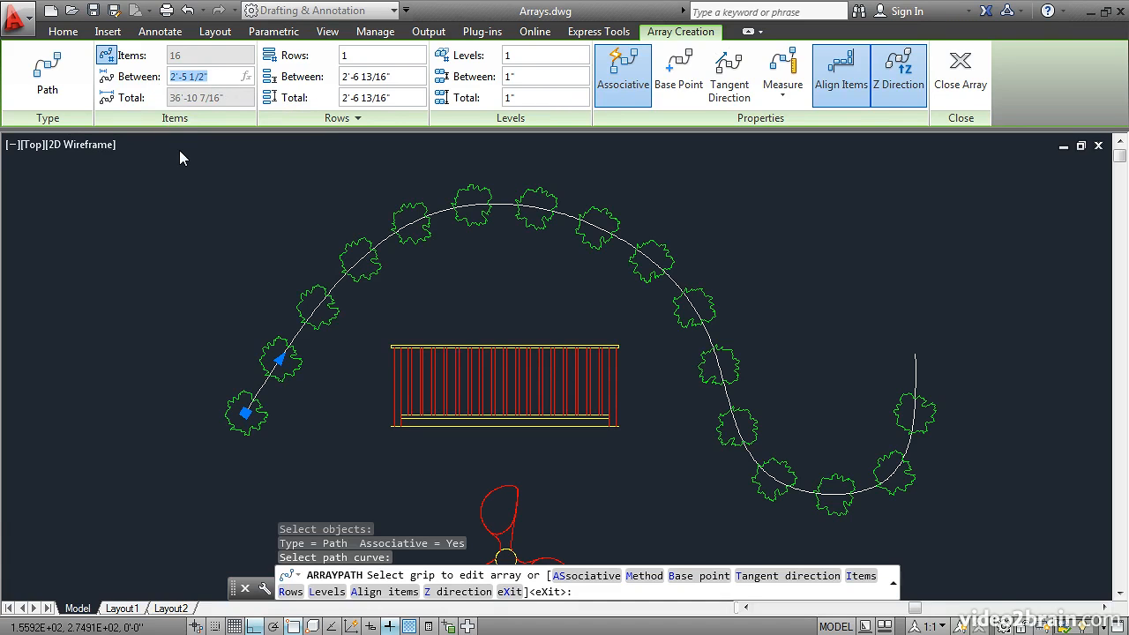
text(4')
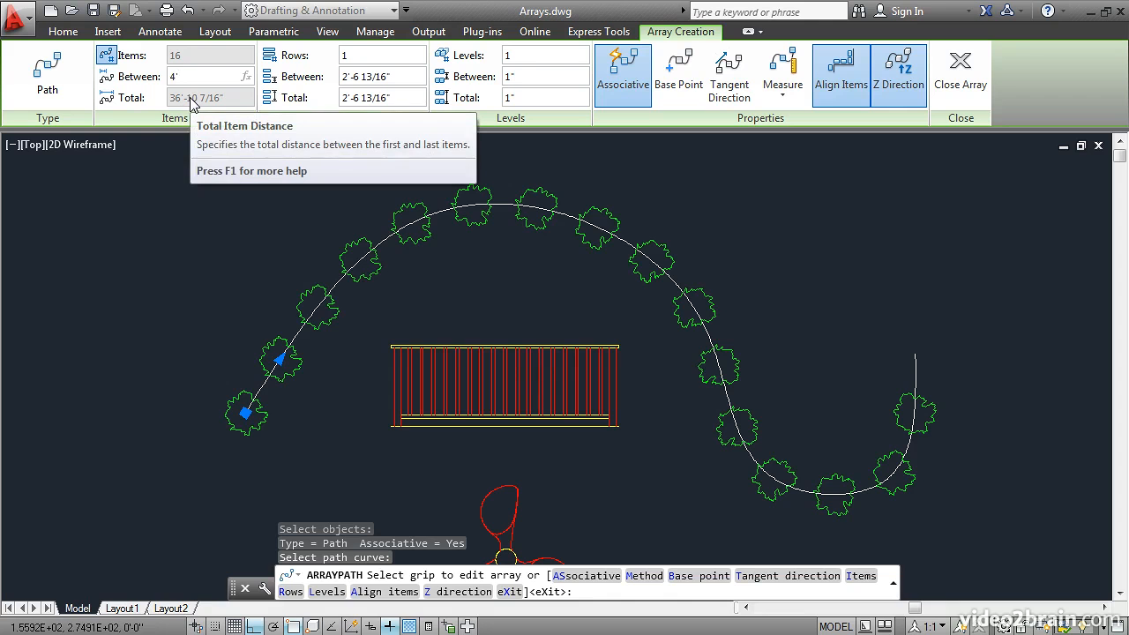
key(Return)
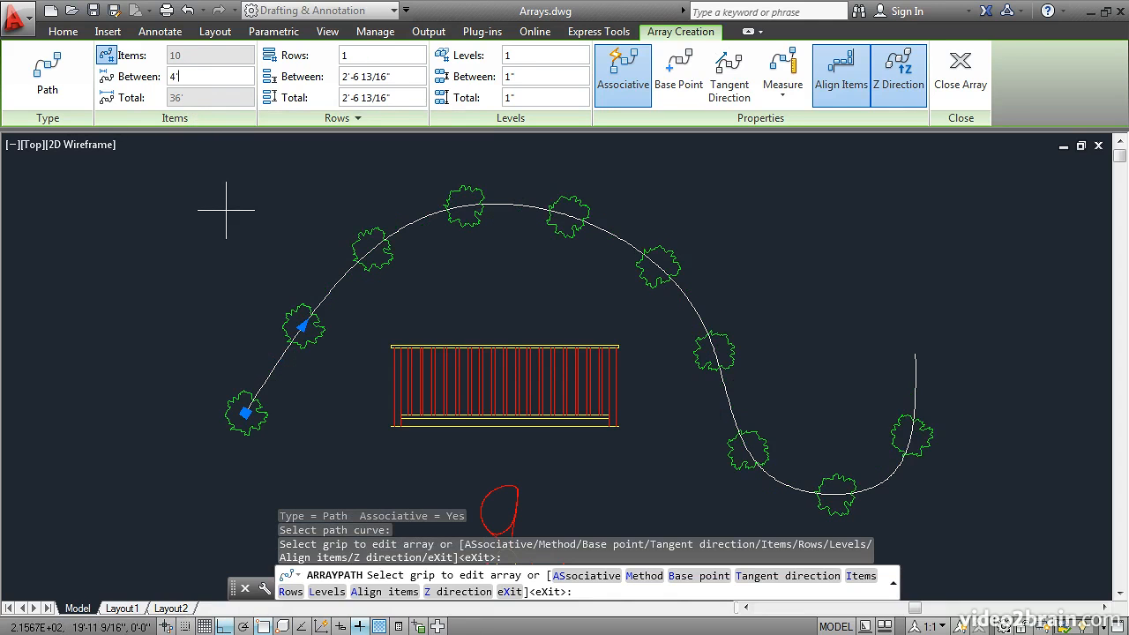
click(842, 79)
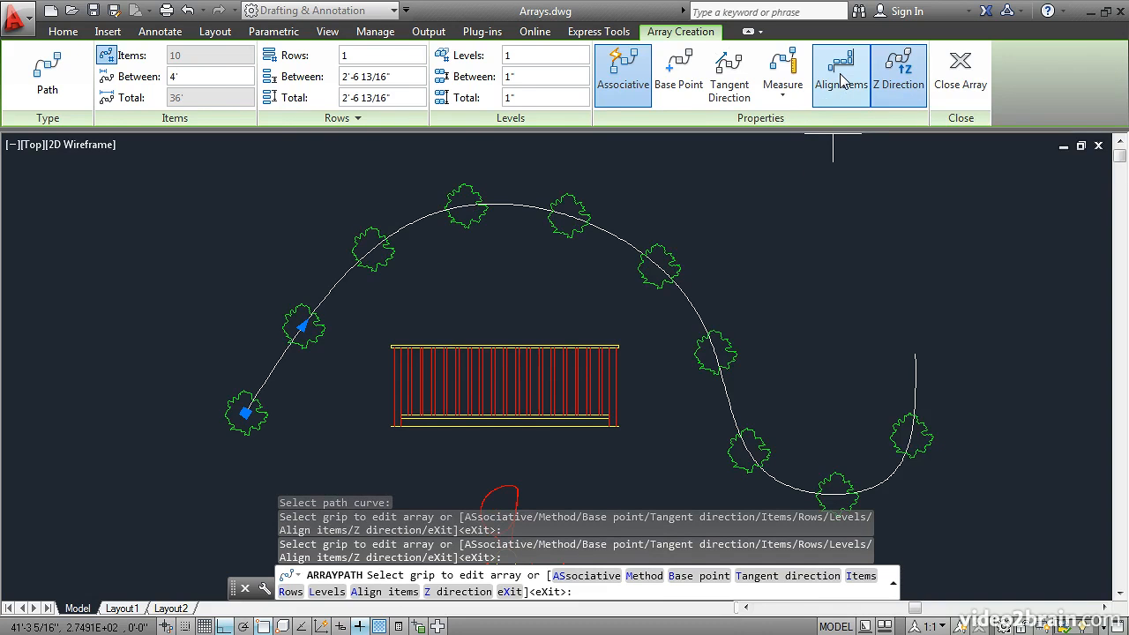
- Turn Align Items back on for the shrub path array and finish the array
click(842, 79)
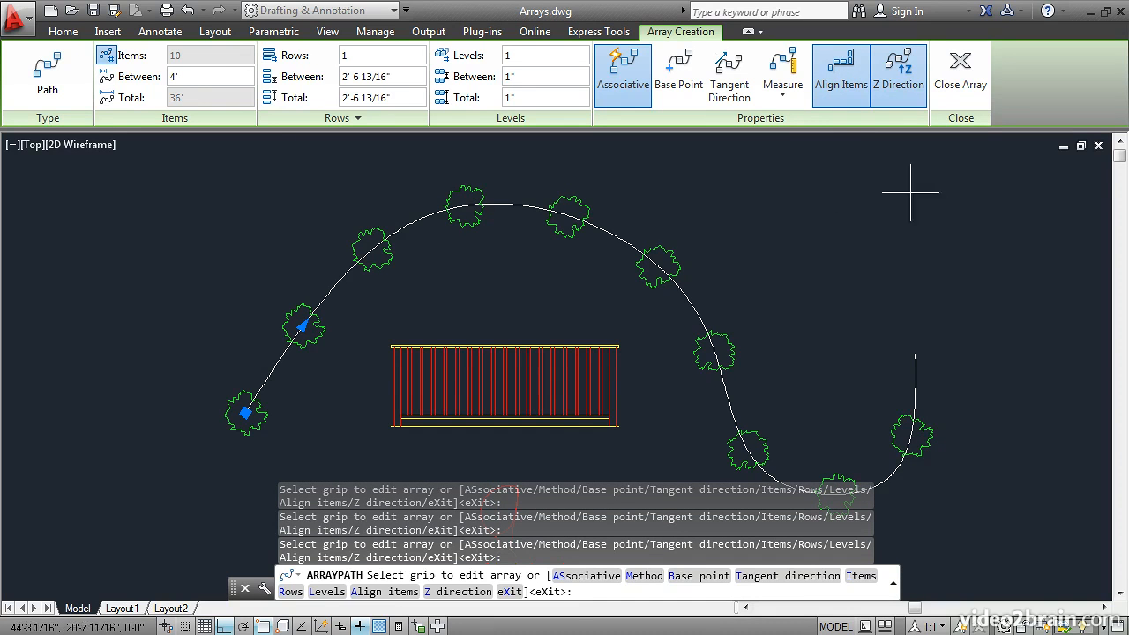
click(961, 78)
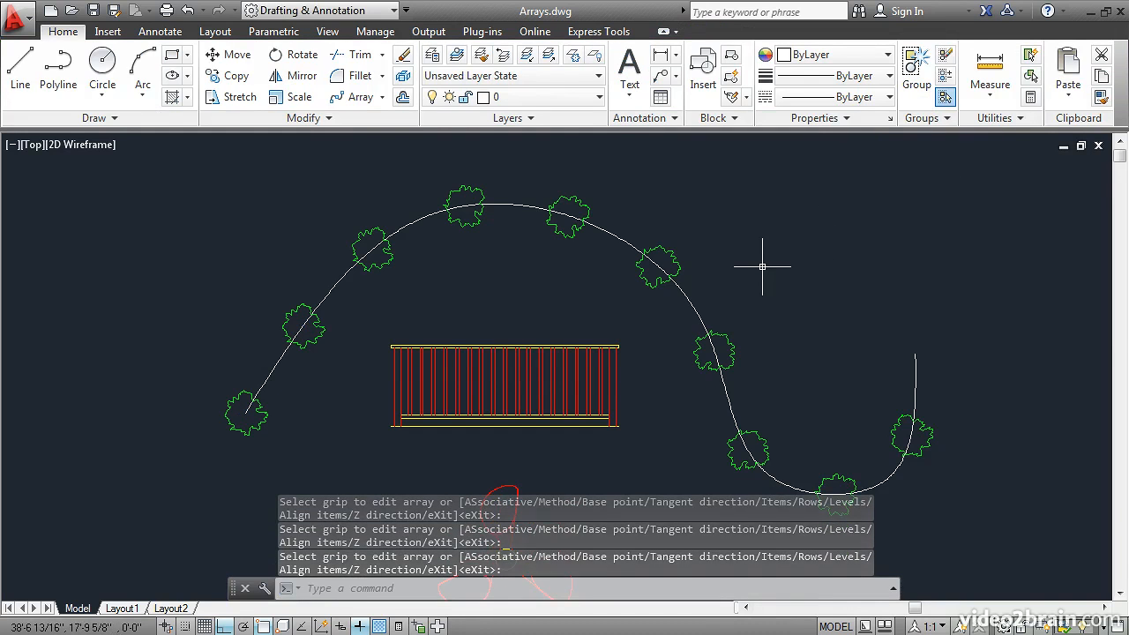
- With Ortho off, stretch the free end of the shrubs' path curve down and outward to about 50'-2", 8'-2"
click(694, 301)
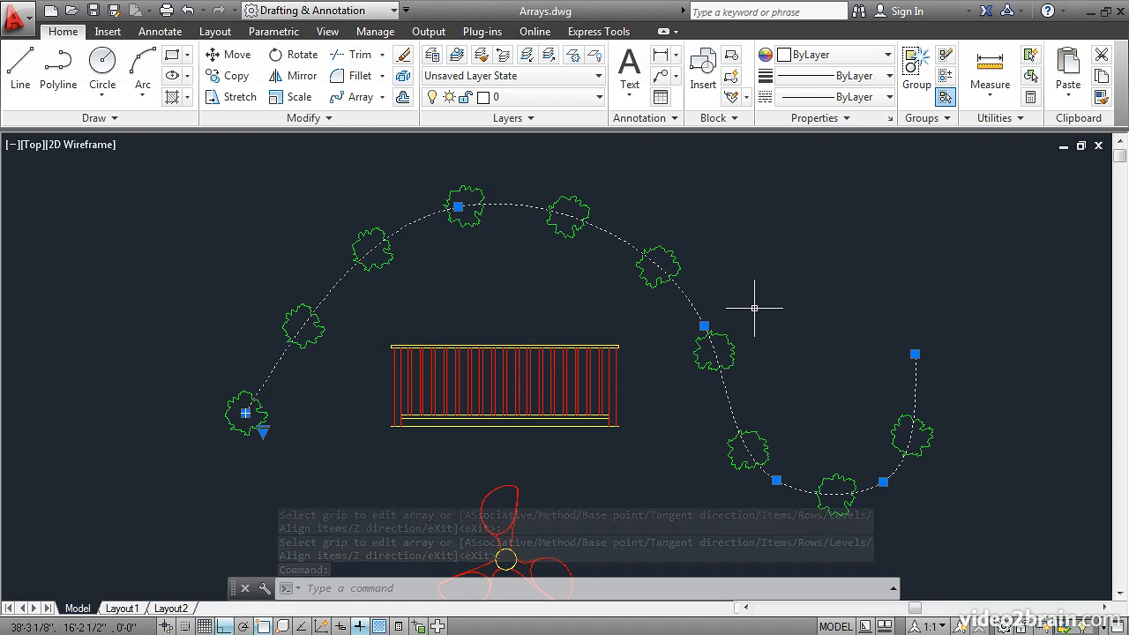
click(915, 354)
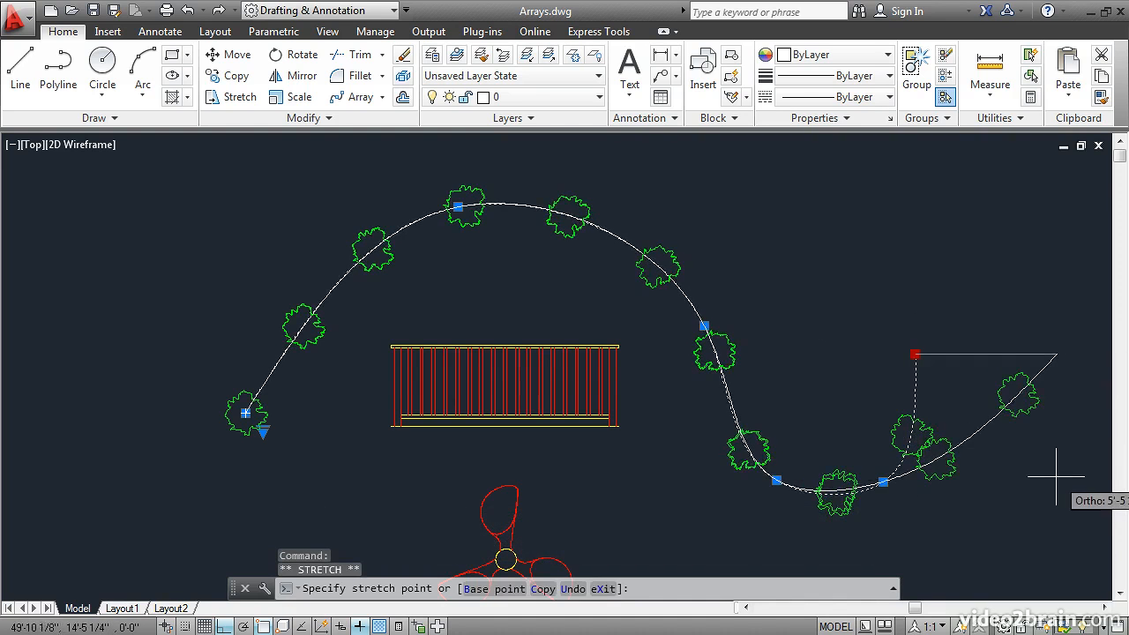
click(224, 627)
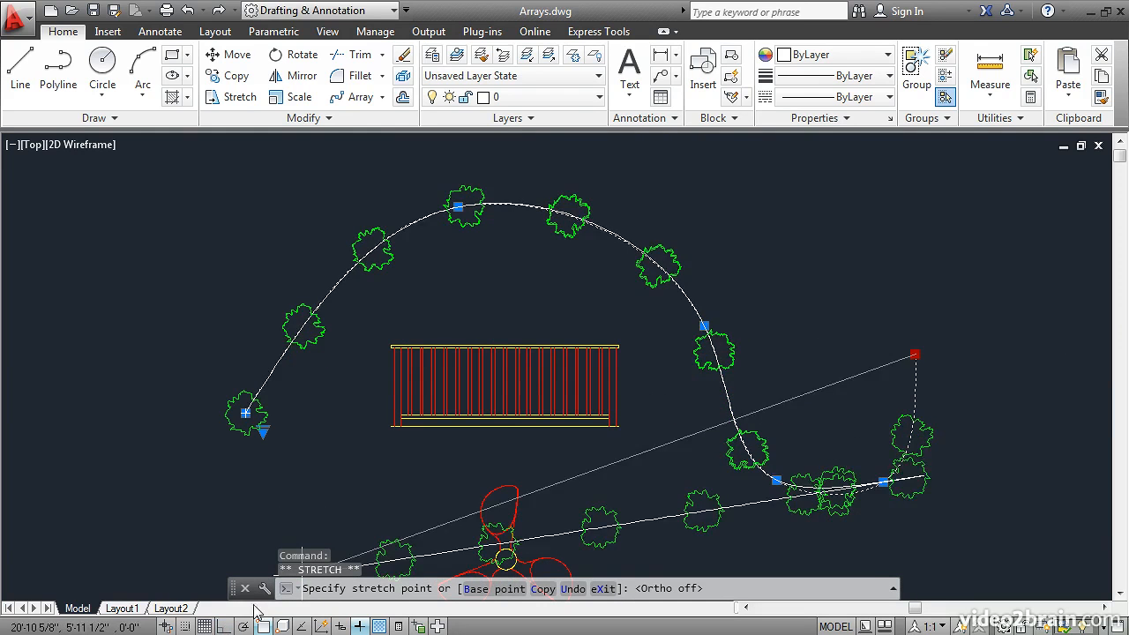
click(1066, 517)
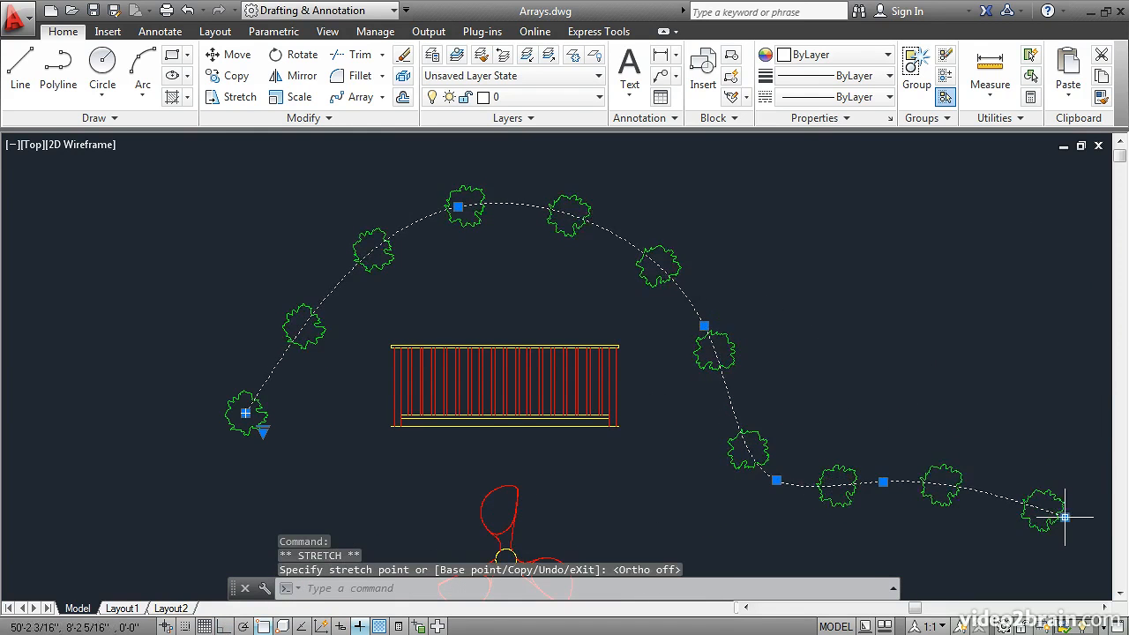
- Stretch the path curve's lower-bend fit point to about 43'-2", 16'-6", and raise the preceding fit point well above the railing, then deselect the curve
click(776, 481)
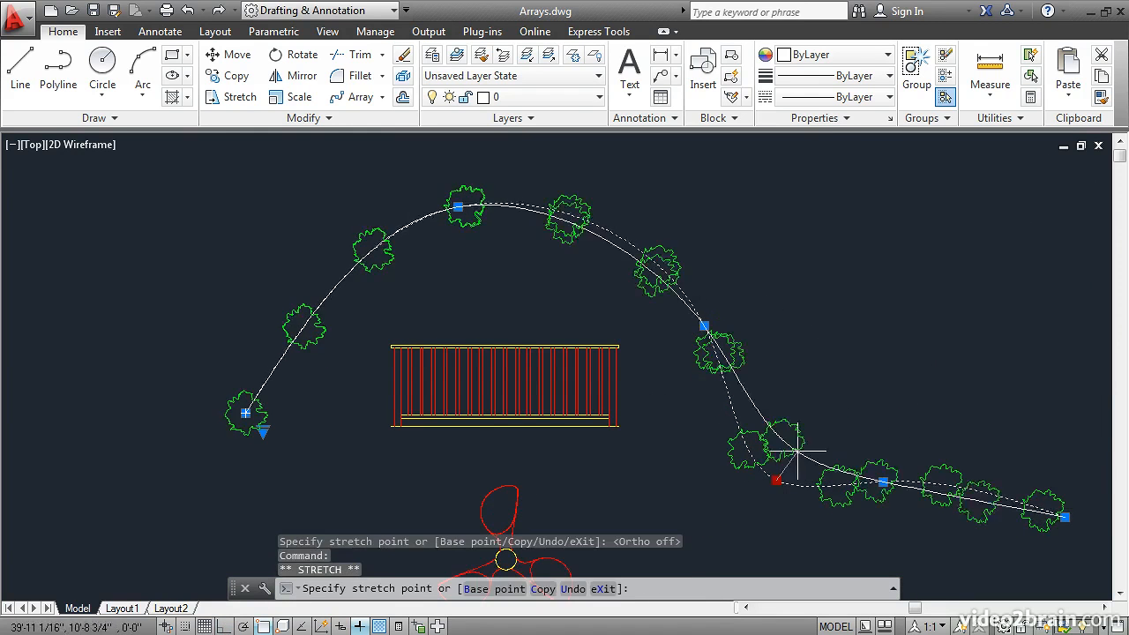
click(884, 301)
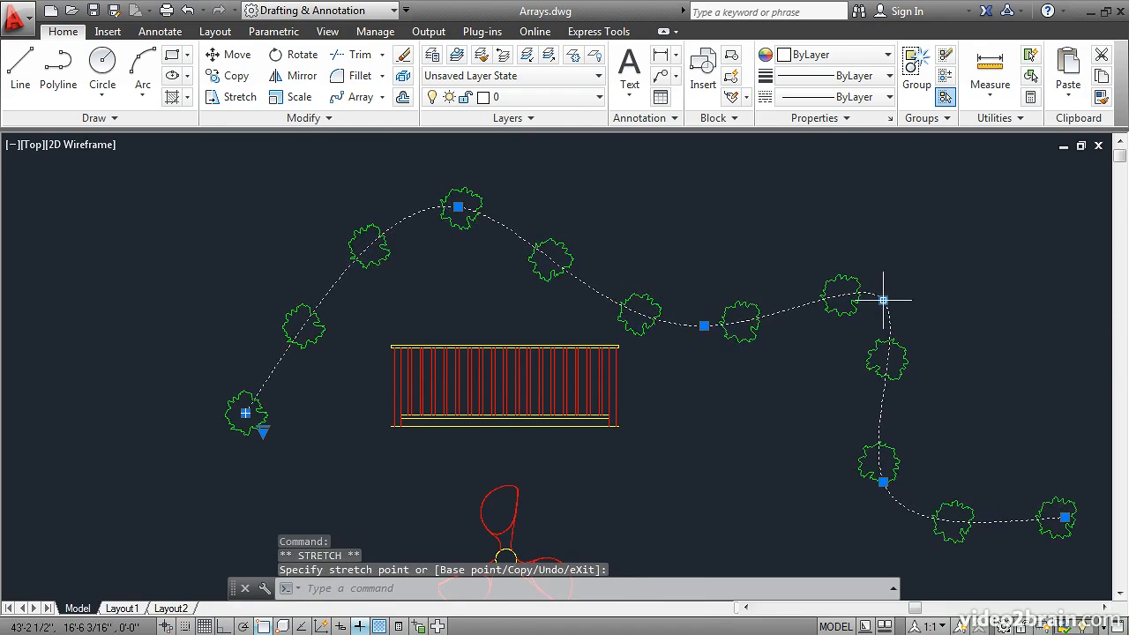
click(704, 325)
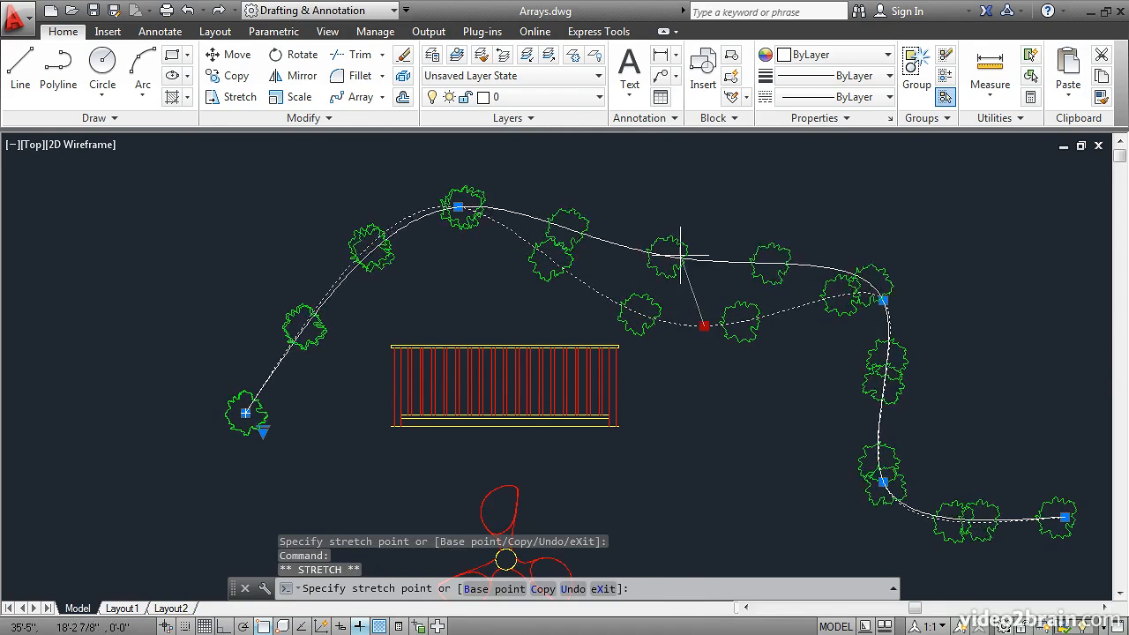
click(684, 202)
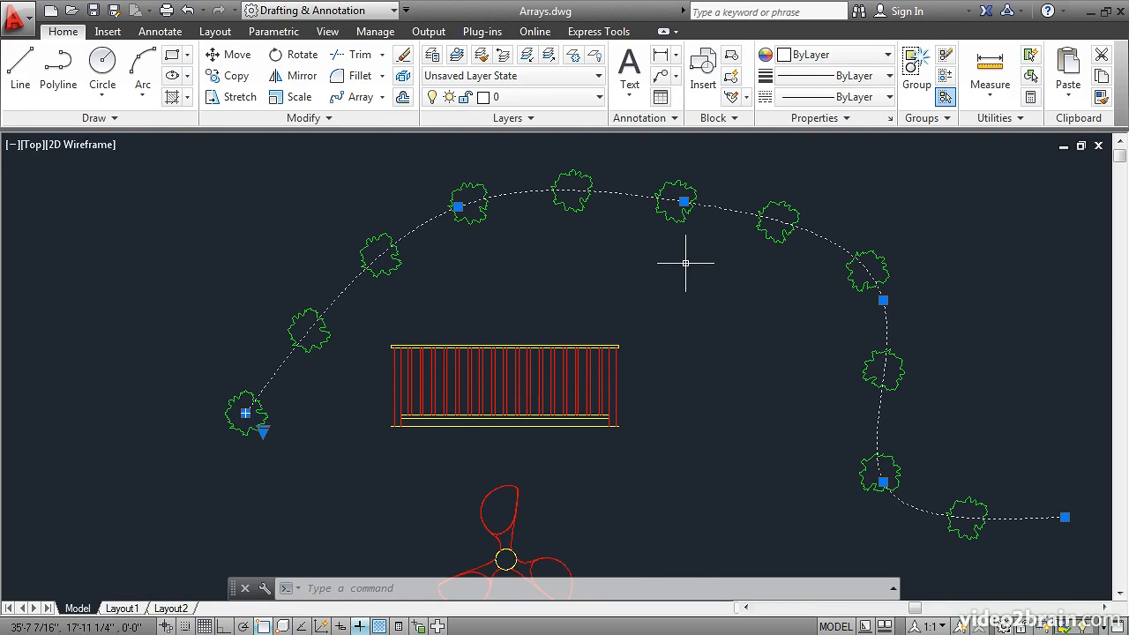
key(Escape)
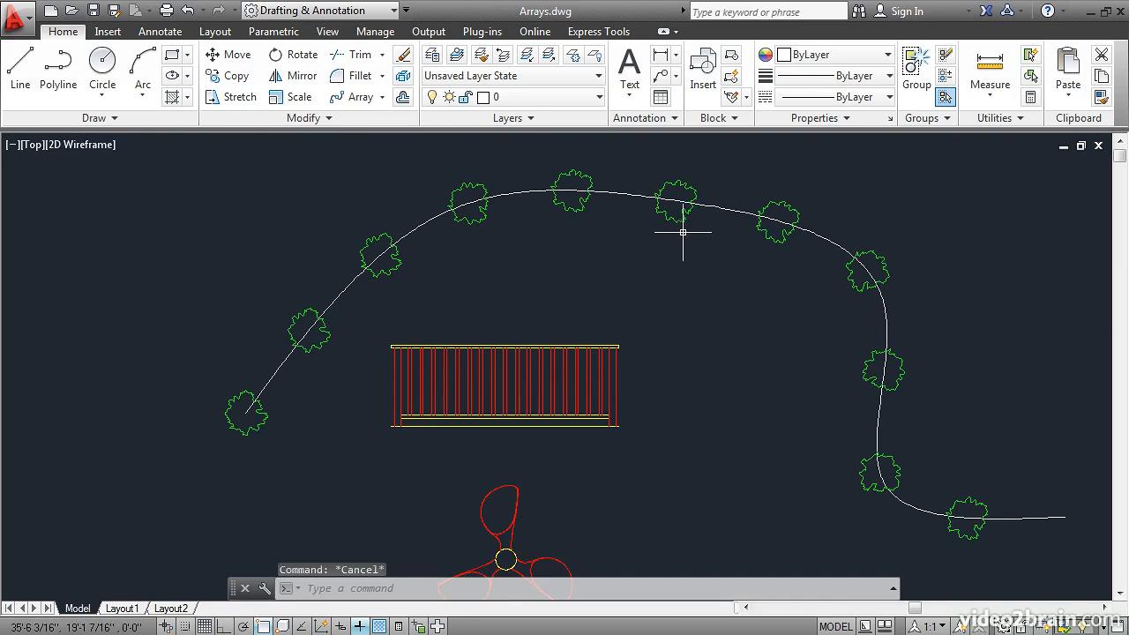
- Start Replace Item on the shrub array, using the propeller's yellow hub circle as replacement object with its centroid as base point
click(676, 222)
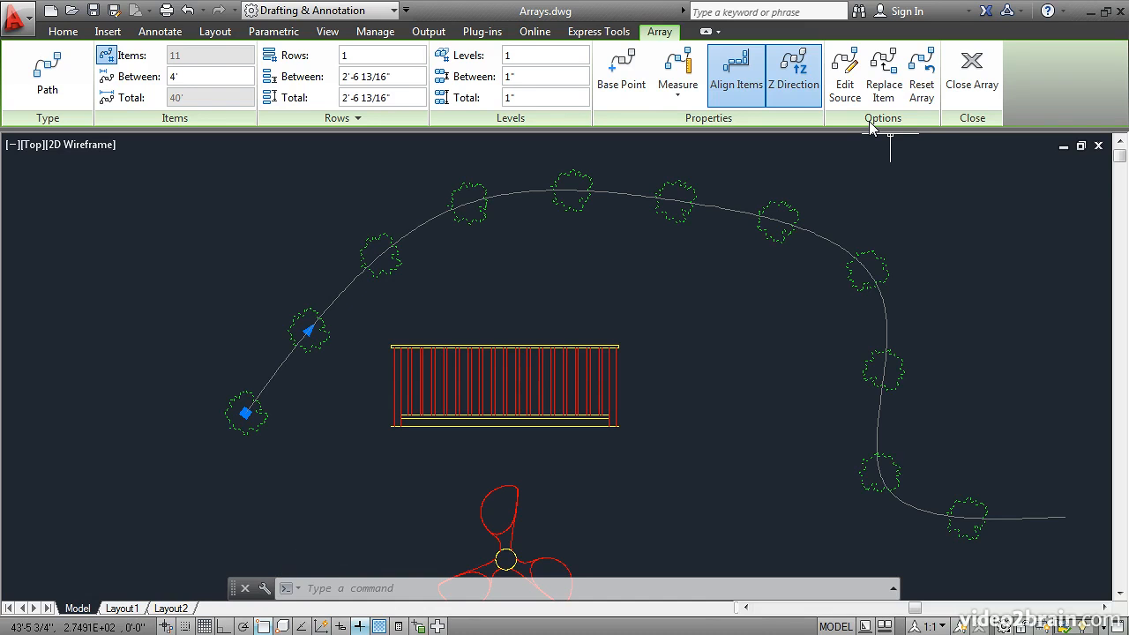
click(885, 73)
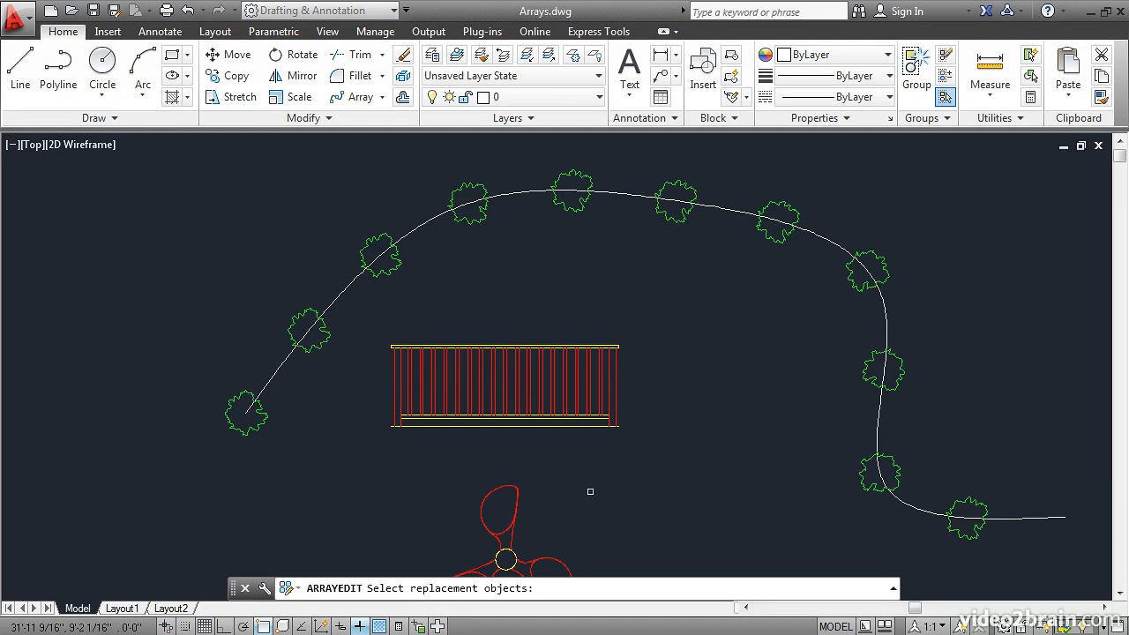
scroll(605, 423, down, 4)
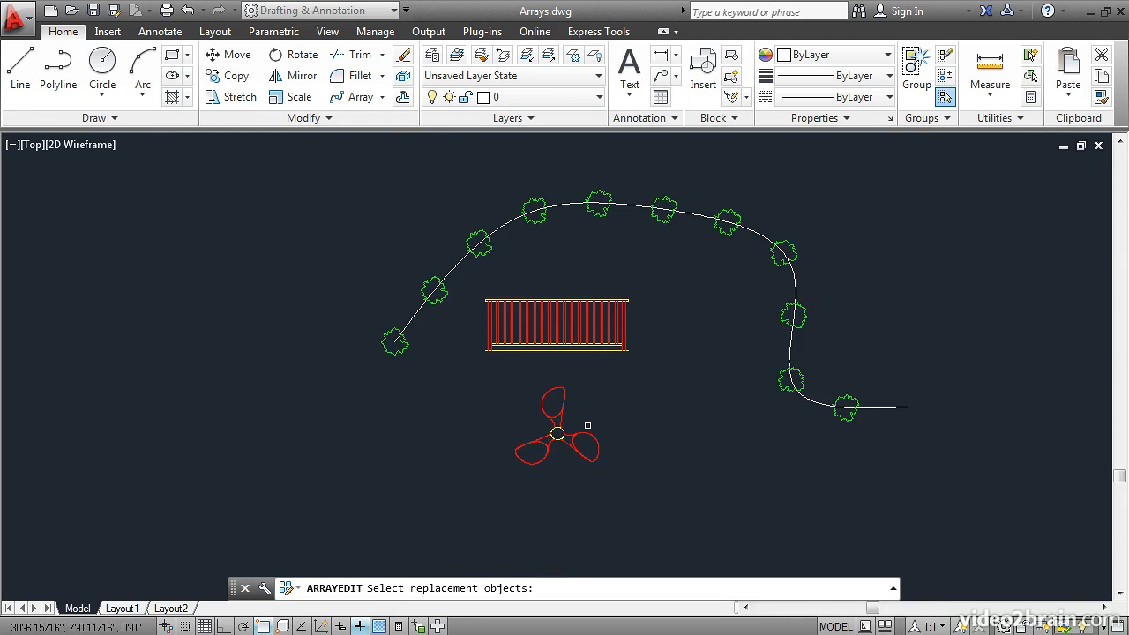
scroll(585, 424, up, 7)
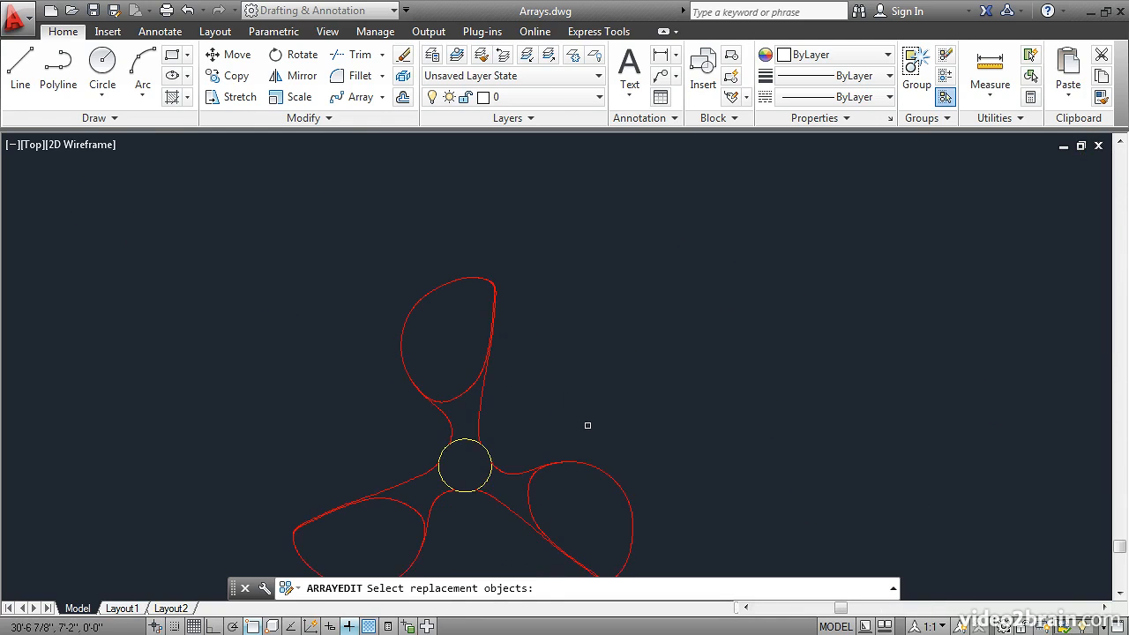
click(489, 478)
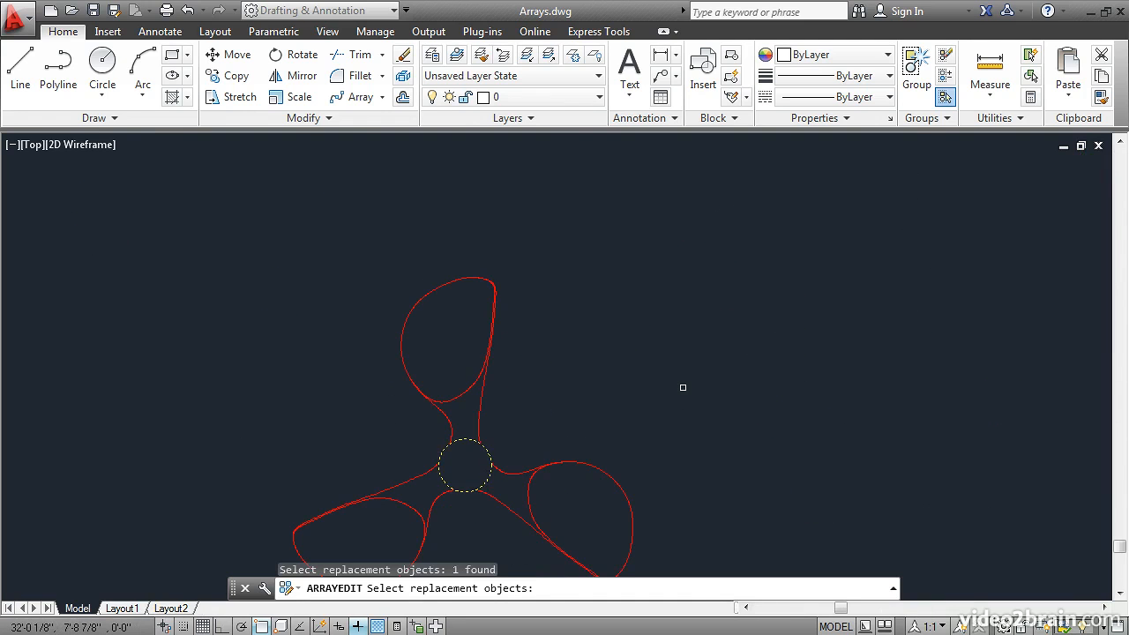
key(Return)
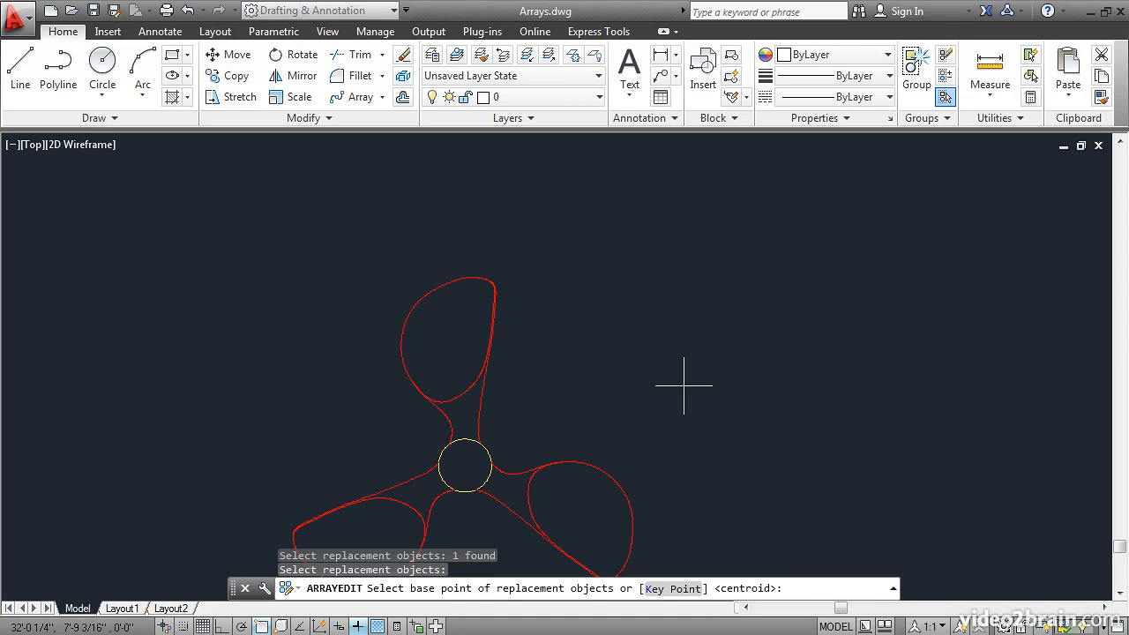
key(Return)
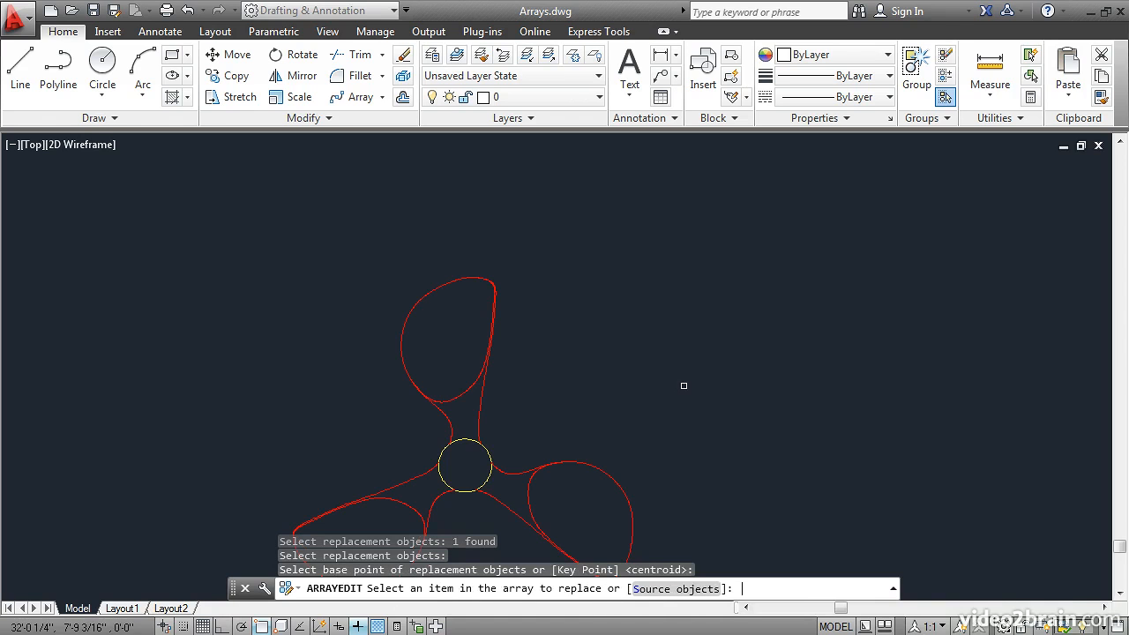
- Replace the fifth shrub from the curve's free end with the circle, and close the array editing
scroll(680, 385, down, 5)
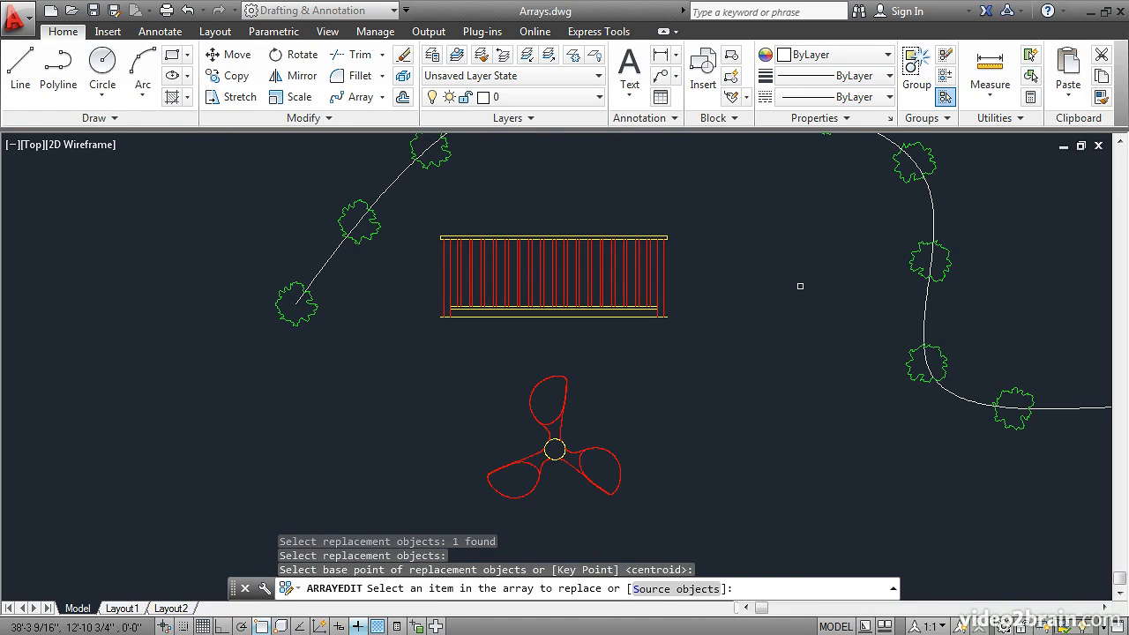
middle_drag(832, 239, 713, 371)
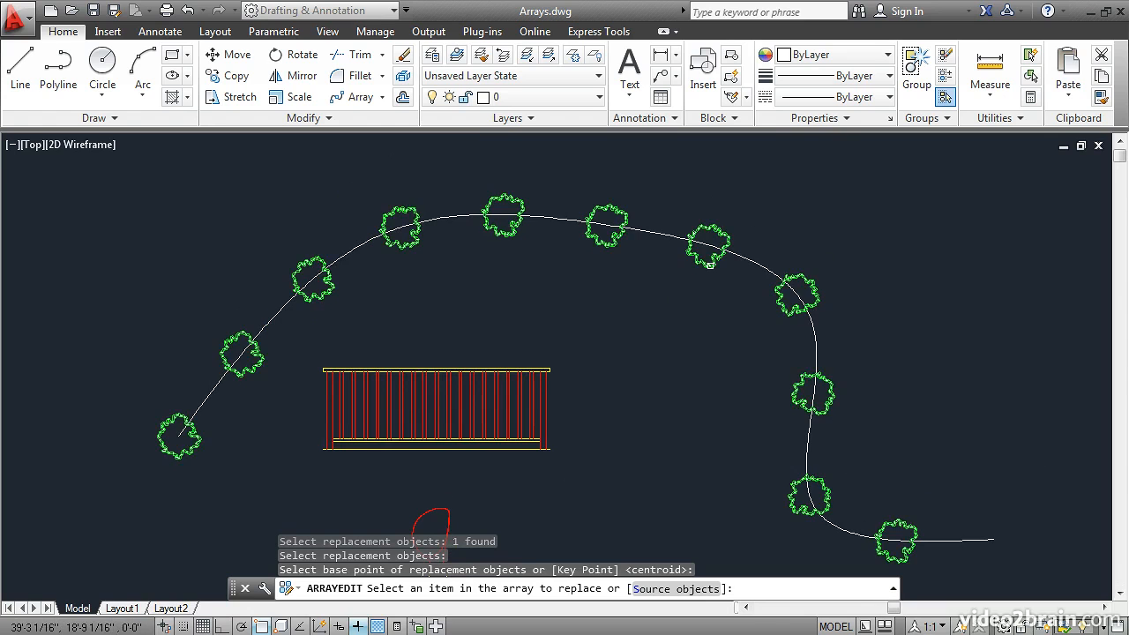
click(710, 264)
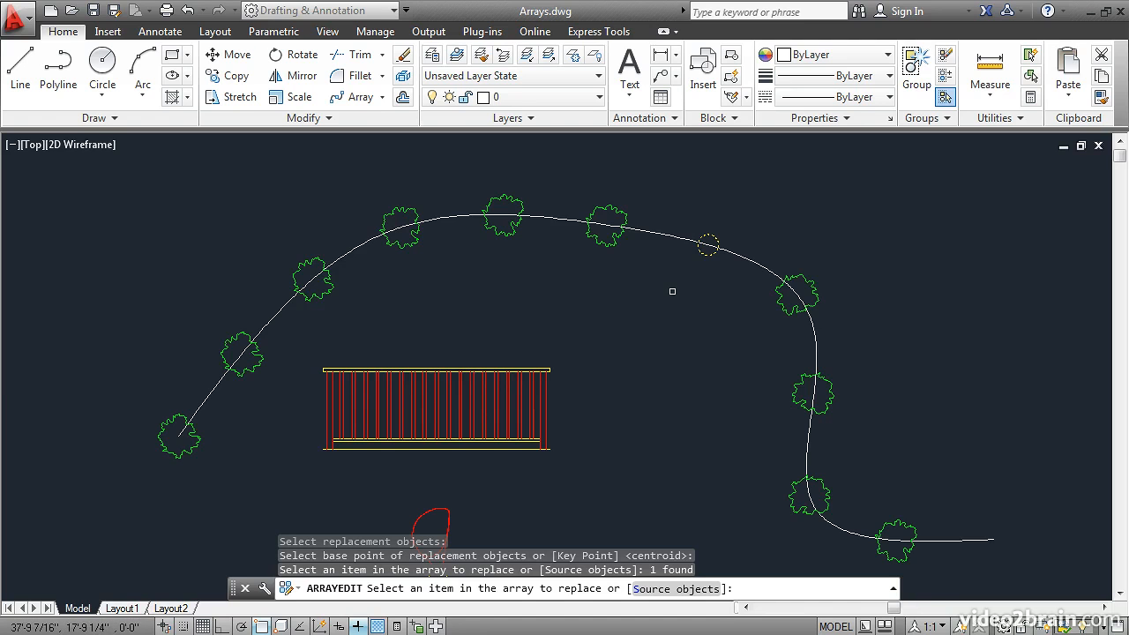
key(Return)
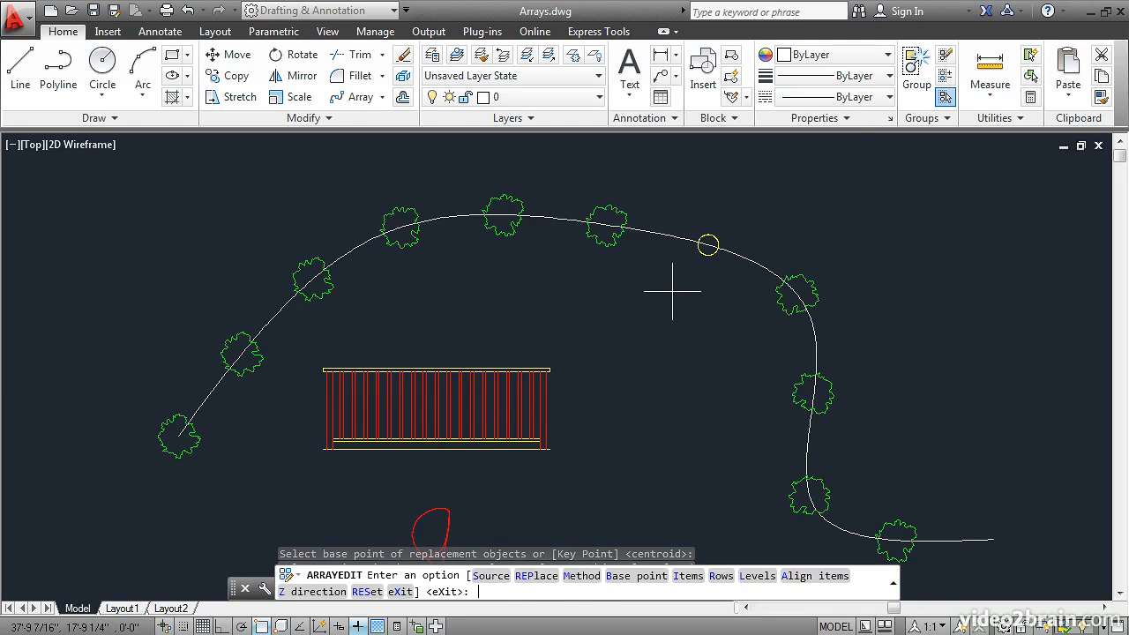
key(Return)
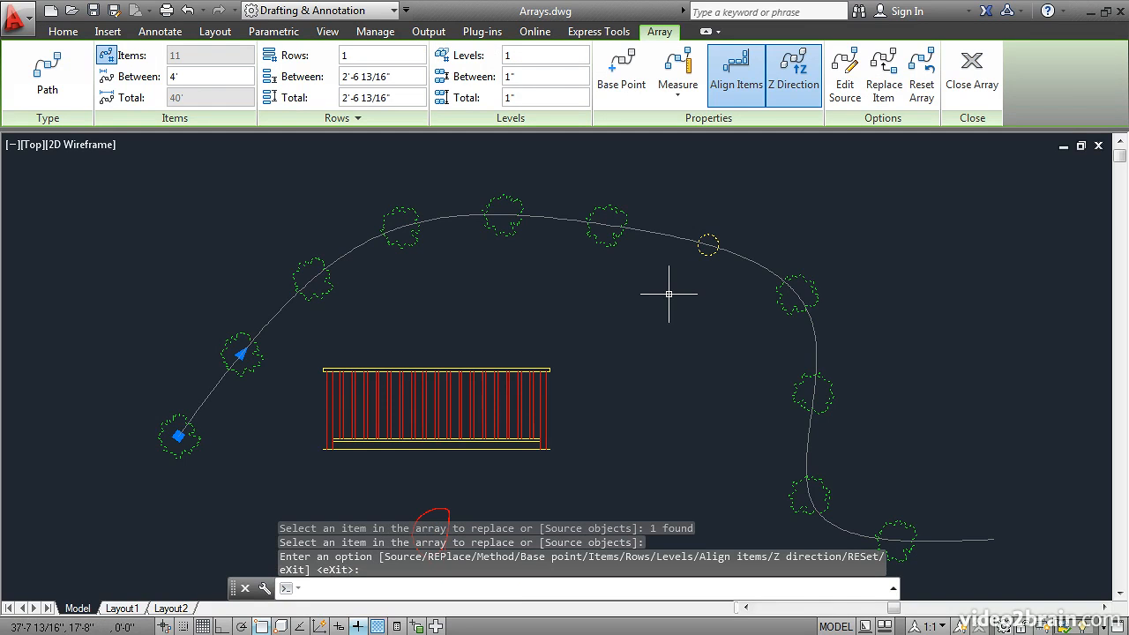
click(973, 70)
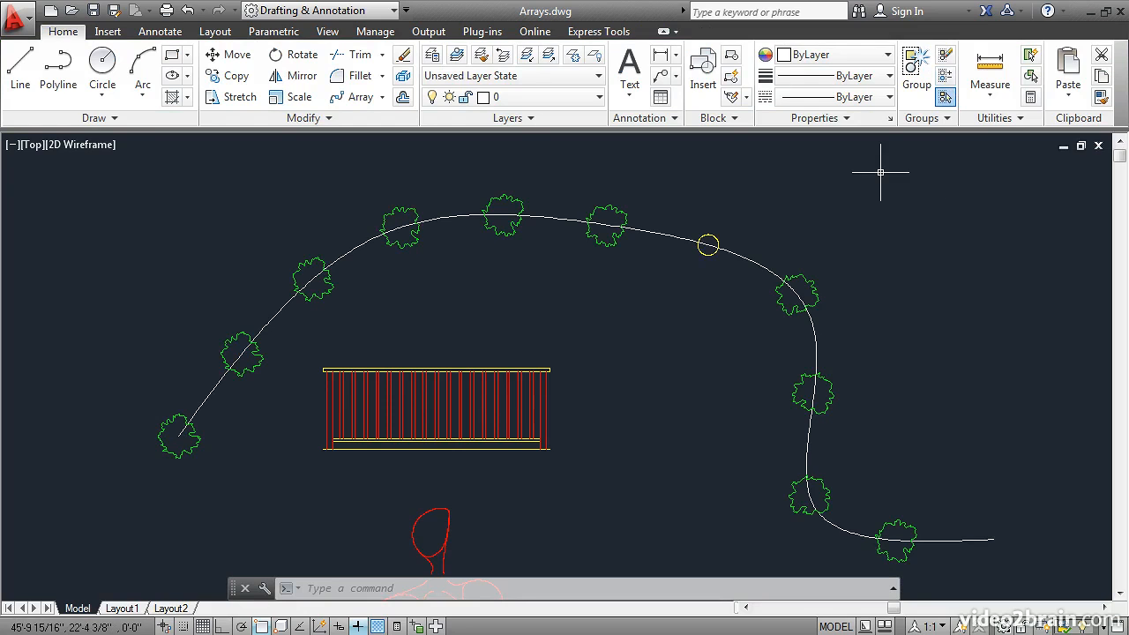